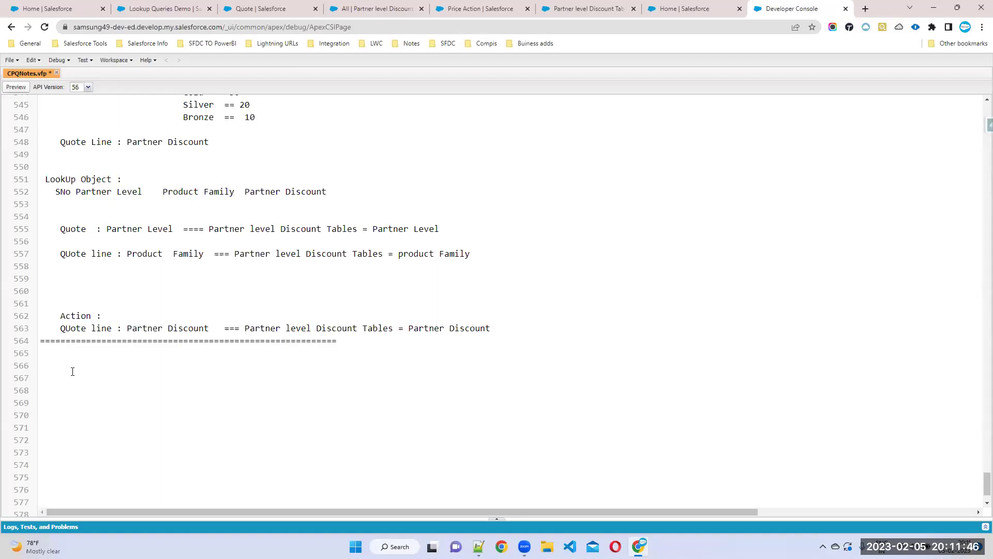
- Add a "Printer And Toner :" heading below the last separator line of the notes, with a "Toner" line under it
{"action": "type", "text": "Printer ANd Toner :"}
{"action": "key", "text": "Return"}
{"action": "type", "text": "Toner"}
{"action": "left_click", "coordinate": [112, 367]}
{"action": "key", "text": "BackSpace"}
{"action": "type", "text": "n"}
{"action": "left_click_drag", "start_coordinate": [91, 403], "coordinate": [19, 403]}
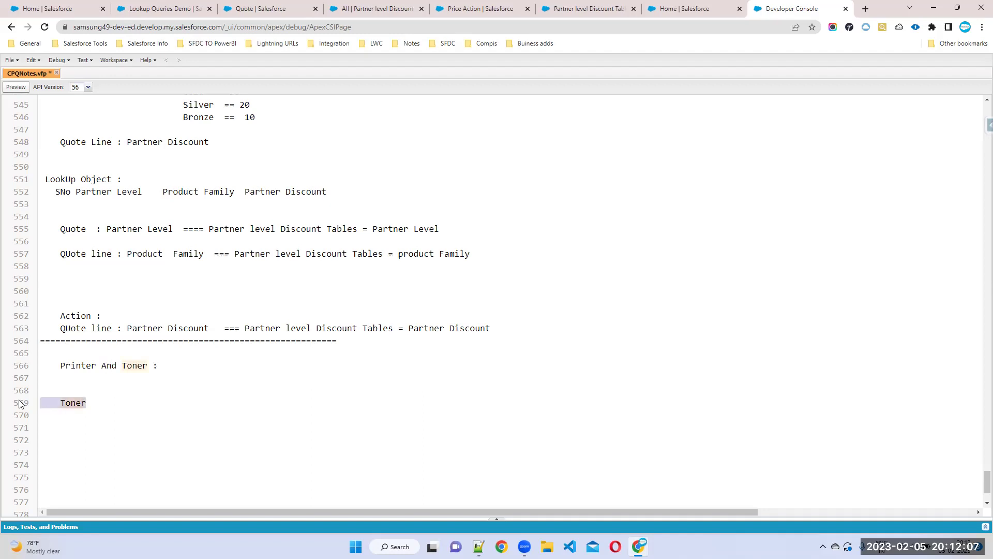
{"action": "left_click", "coordinate": [129, 407]}
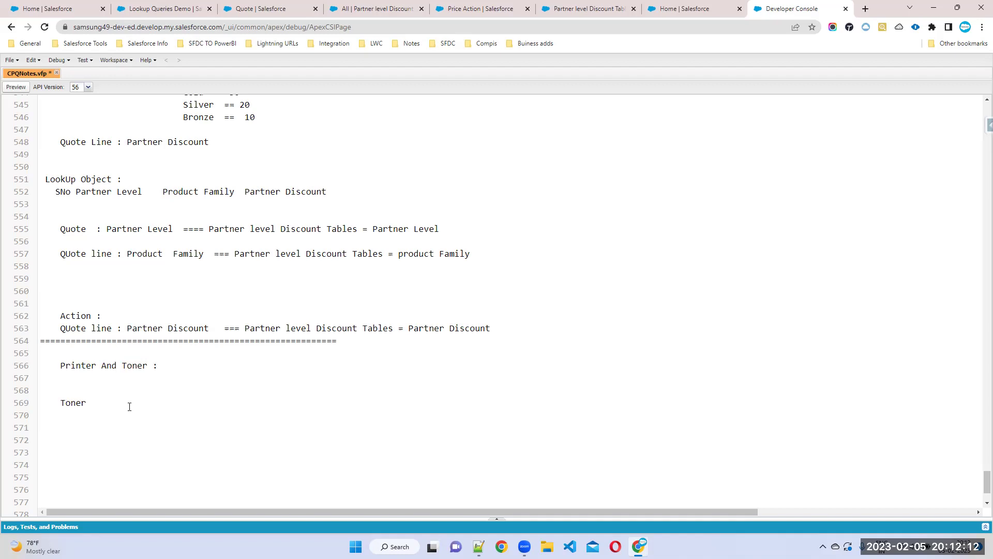
- Replace the "Toner" line with "Printer want update toner QTy 5times of printer Qty"
{"action": "double_click", "coordinate": [76, 403]}
{"action": "type", "text": "Printer want update toner QTy 5times of "}
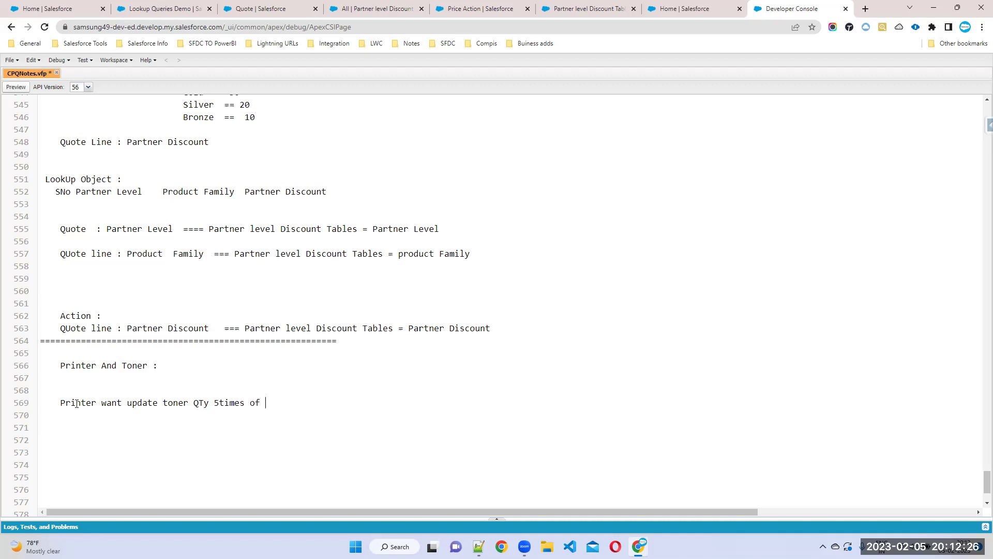
{"action": "type", "text": "printer Qty"}
{"action": "key", "text": "Return"}
- Add two example quantity rows under the printer requirement: "1 ===== 5" and "5 25"
{"action": "key", "text": "Return"}
{"action": "type", "text": "1      =====   5"}
{"action": "left_click", "coordinate": [59, 437]}
{"action": "type", "text": "2"}
{"action": "key", "text": "BackSpace"}
{"action": "type", "text": "5              25"}
{"action": "key", "text": "Return"}
- Add the example line "1 WIfi Router ==== 10 laps" a few lines below the printer quantity rows
{"action": "key", "text": "Return"}
{"action": "key", "text": "Return"}
{"action": "scroll", "coordinate": [95, 414], "scroll_direction": "down", "scroll_amount": 4}
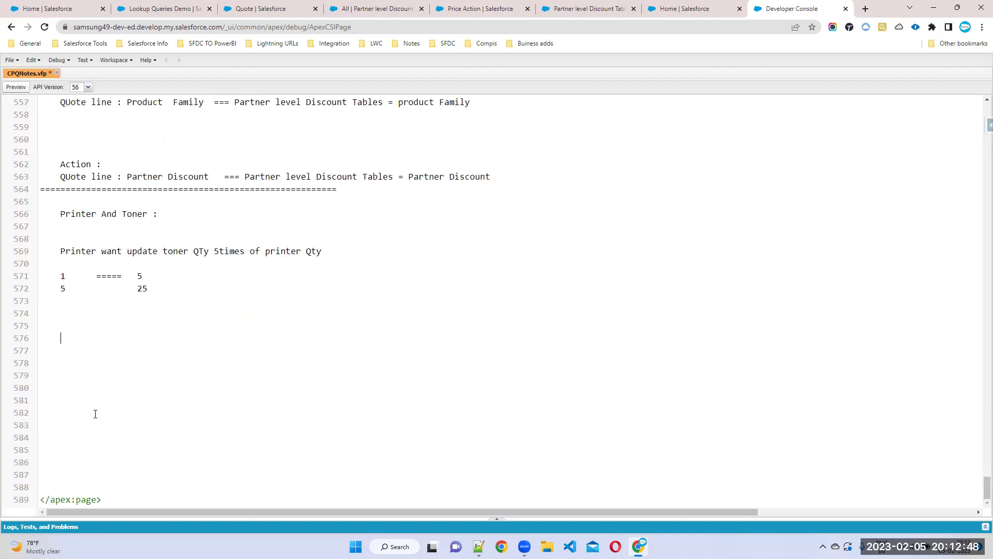
{"action": "type", "text": "WIfi Router   ==== 10 laps"}
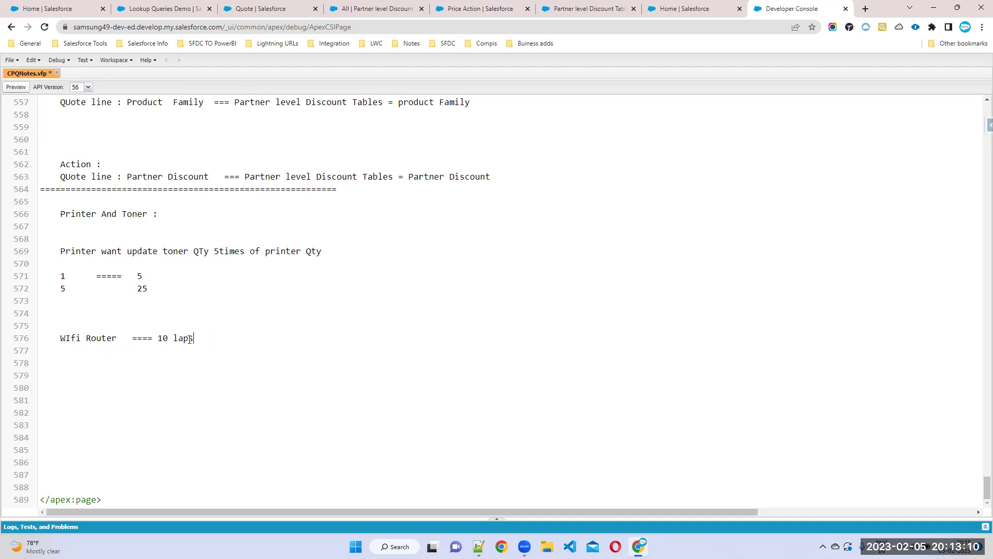
{"action": "left_click", "coordinate": [60, 339]}
{"action": "type", "text": "1 "}
- Add a second router row "2 =========== 20 Laps" and align "10 laps" above its quantity
{"action": "type", "text": "2 "}
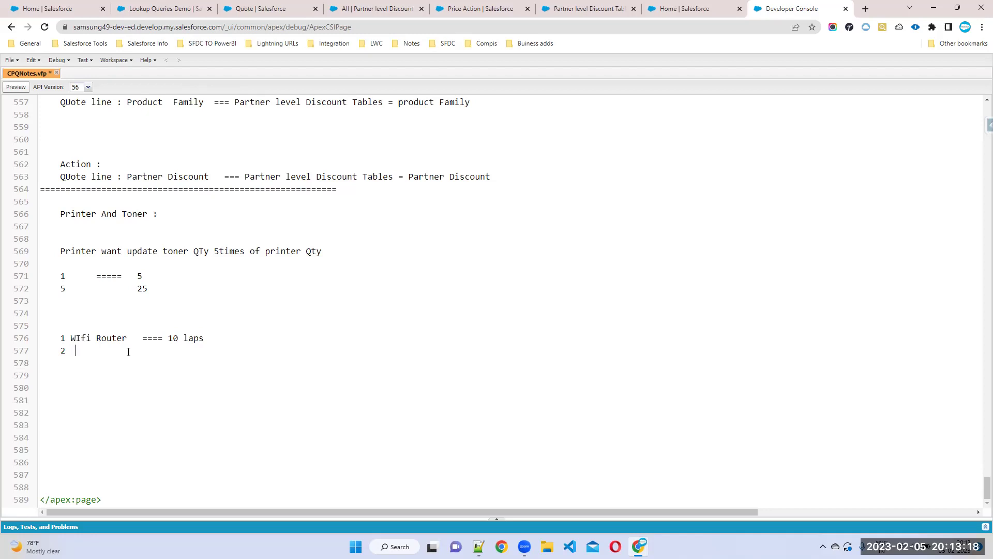
{"action": "type", "text": "              ==========="}
{"action": "left_click", "coordinate": [169, 338]}
{"action": "left_click", "coordinate": [210, 352]}
{"action": "type", "text": "20 Laps"}
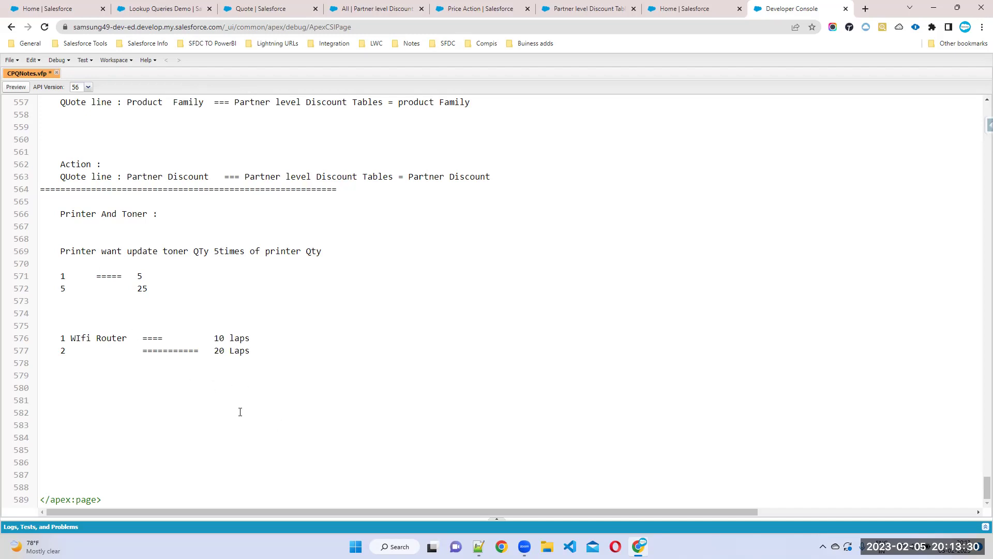
{"action": "left_click_drag", "start_coordinate": [124, 291], "coordinate": [20, 249]}
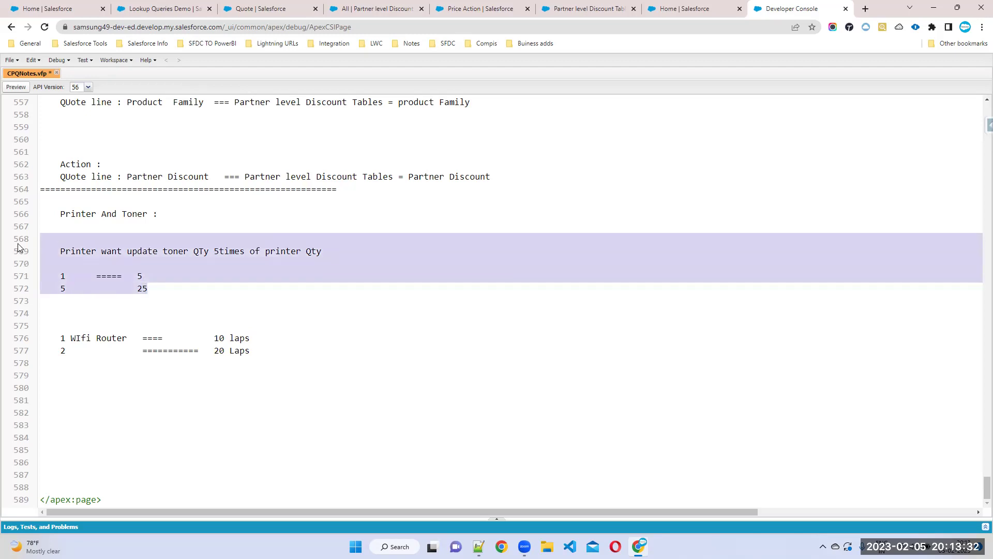
{"action": "left_click_drag", "start_coordinate": [61, 338], "coordinate": [202, 352]}
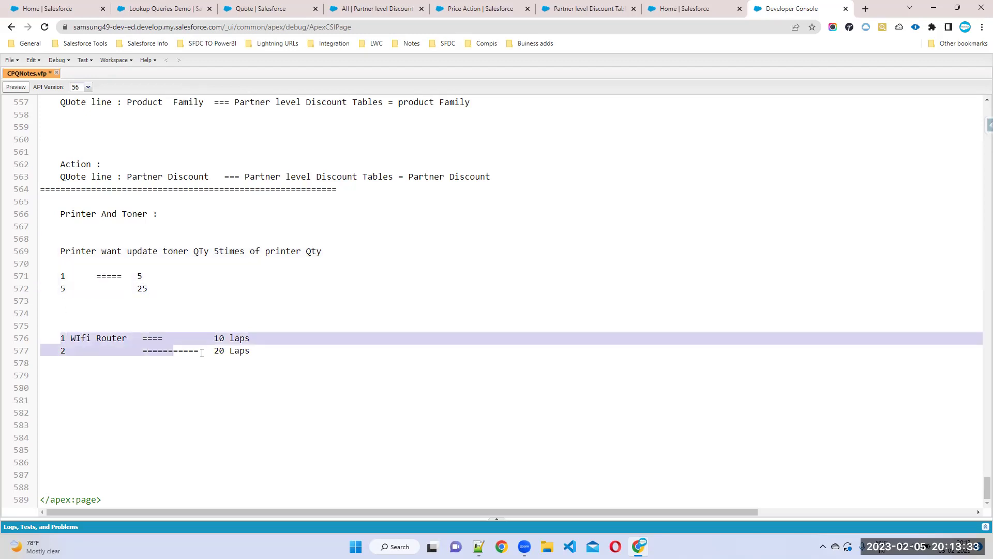
{"action": "left_click", "coordinate": [267, 364]}
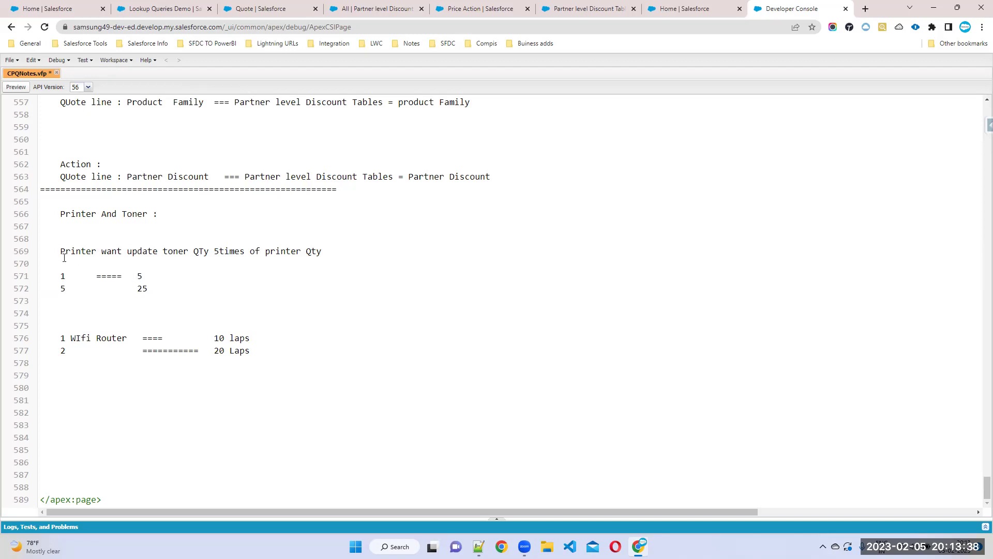
- Copy the printer requirement sentence with its two example rows and paste it below the router rows
{"action": "left_click_drag", "start_coordinate": [60, 252], "coordinate": [178, 291]}
{"action": "key", "text": "ctrl+c"}
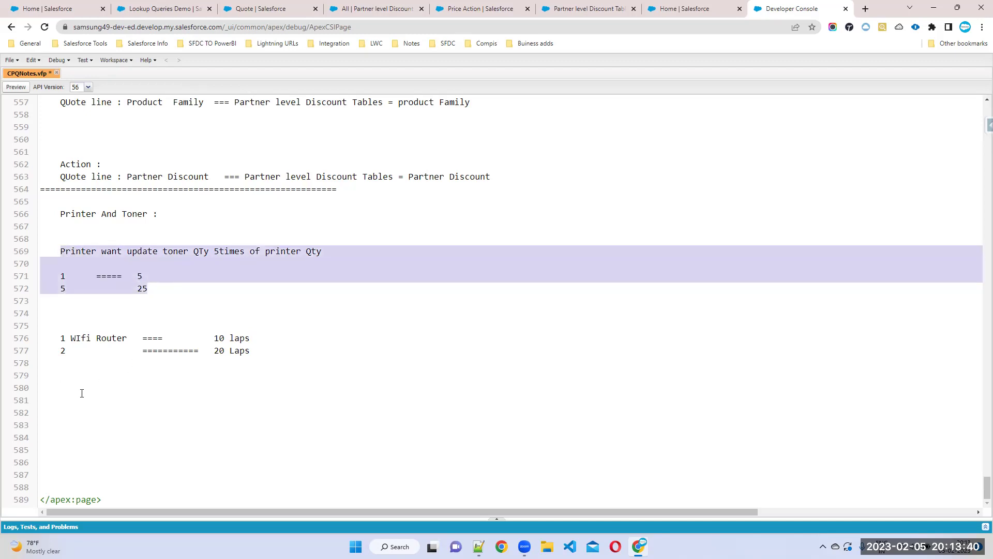
{"action": "left_click", "coordinate": [79, 399]}
{"action": "key", "text": "ctrl+v"}
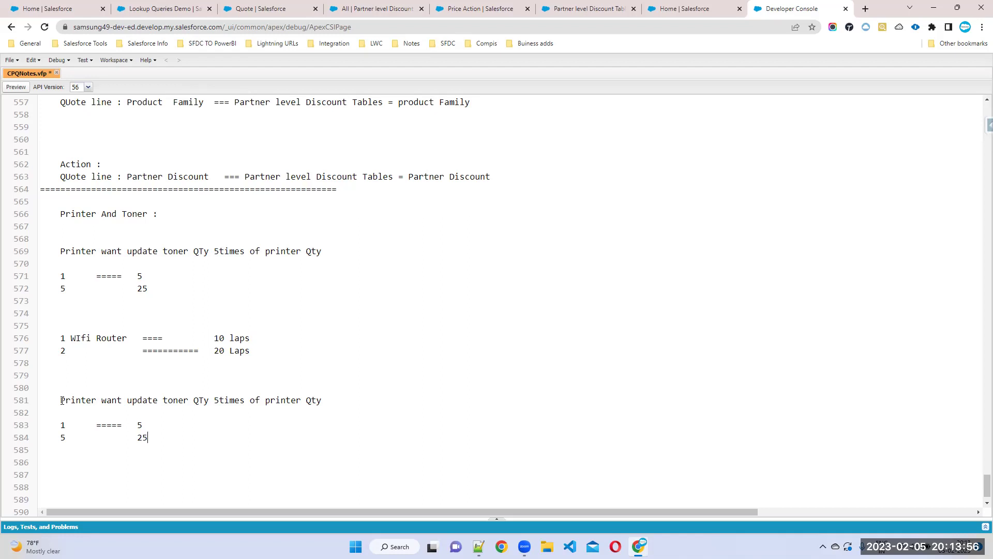
- Add the line "VarPrinterQty :" below the pasted example rows
{"action": "key", "text": "Return"}
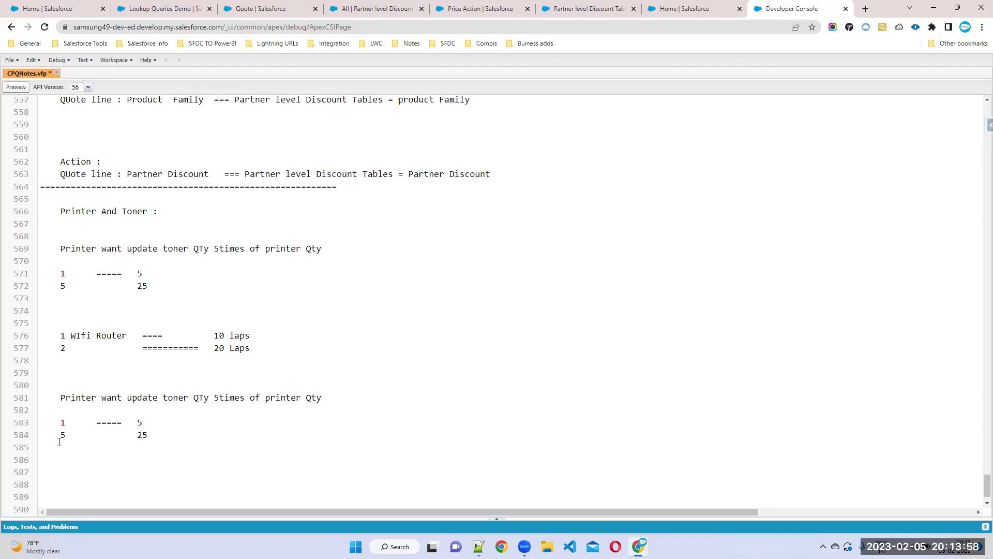
{"action": "key", "text": "Return"}
{"action": "scroll", "coordinate": [74, 479], "scroll_direction": "down", "scroll_amount": 1}
{"action": "type", "text": "Va"}
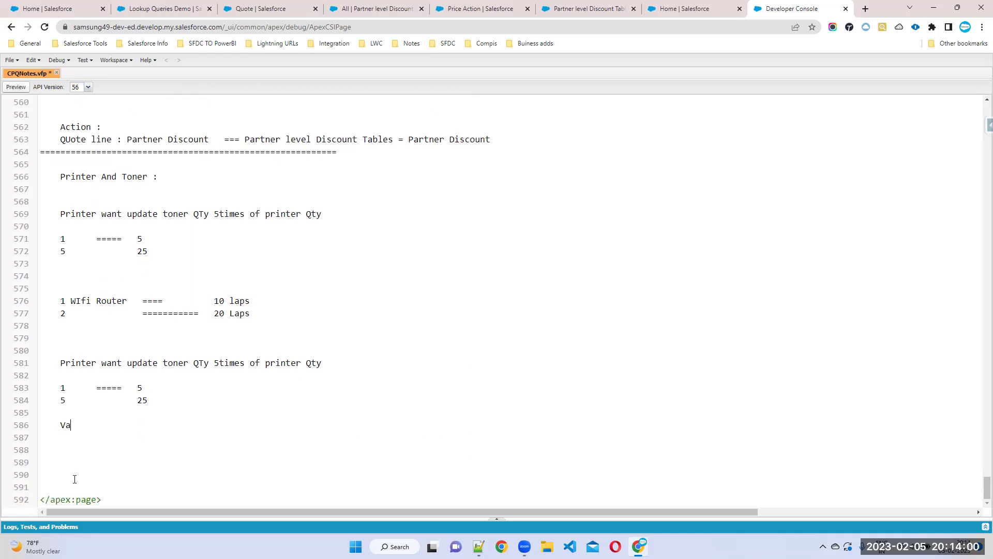
{"action": "type", "text": "rPrinterQty :"}
- Switch to the Salesforce CPQ price rule page and find and open the Summary Variables list
{"action": "left_click", "coordinate": [170, 9]}
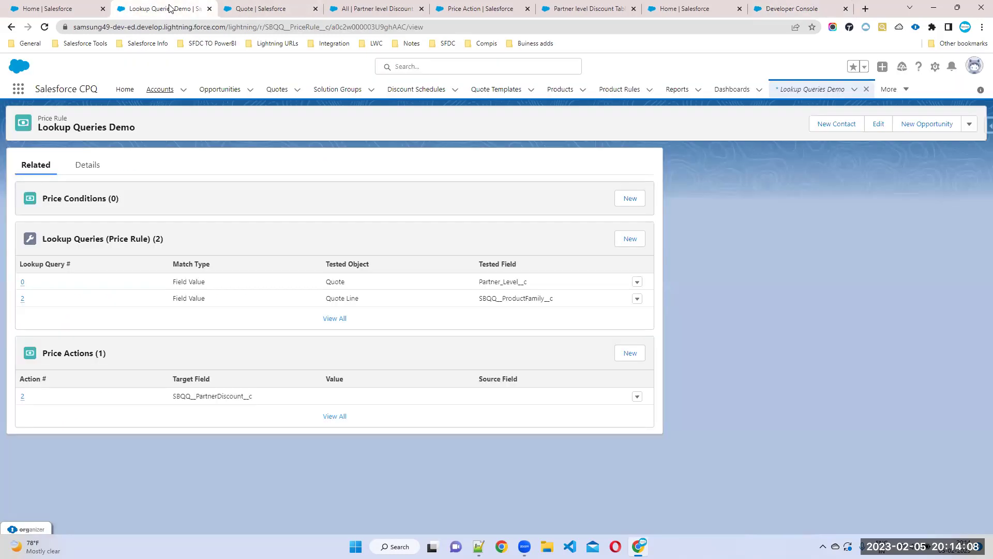
{"action": "left_click", "coordinate": [20, 91]}
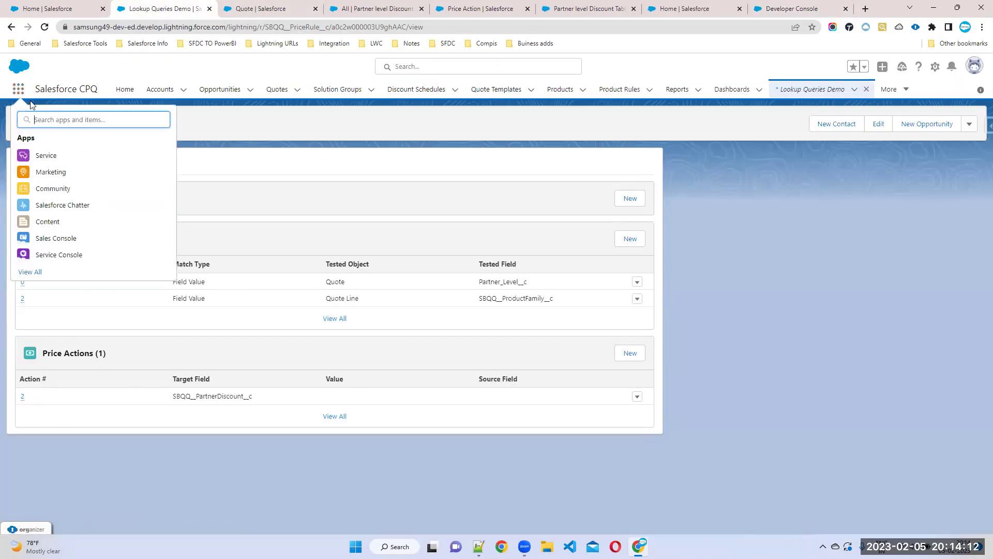
{"action": "type", "text": "summar"}
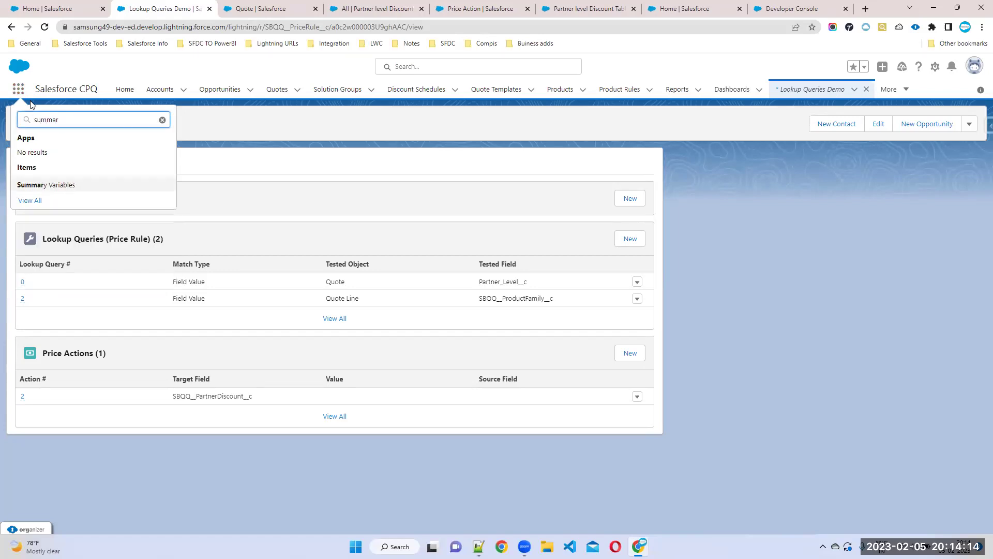
{"action": "left_click", "coordinate": [58, 185]}
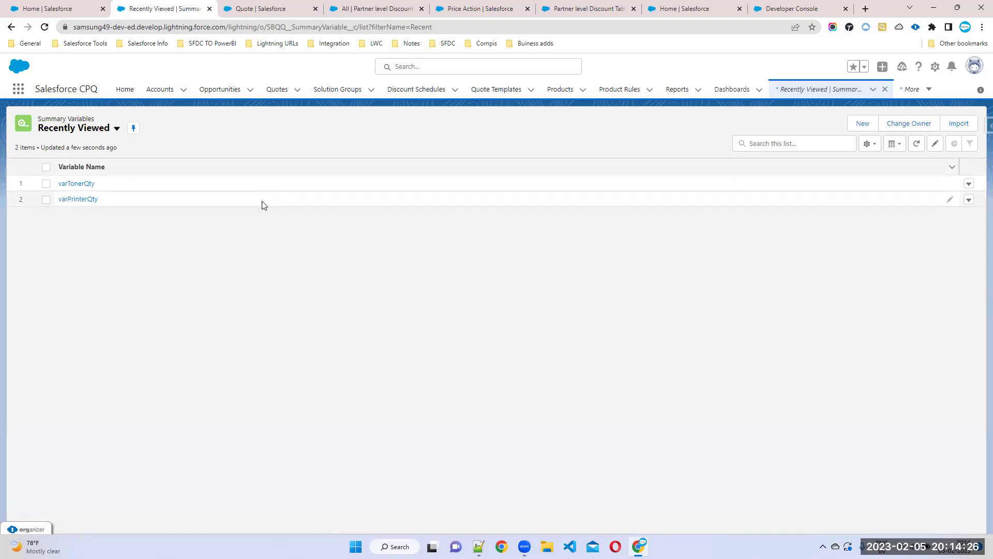
- Start a new summary variable with Quote Line as its target object
{"action": "left_click", "coordinate": [853, 126]}
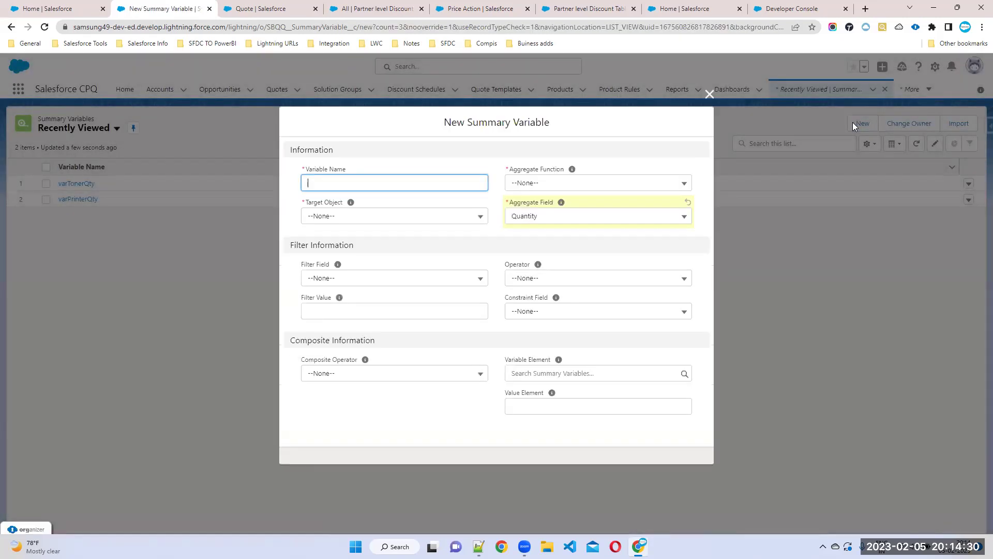
{"action": "left_click", "coordinate": [385, 220]}
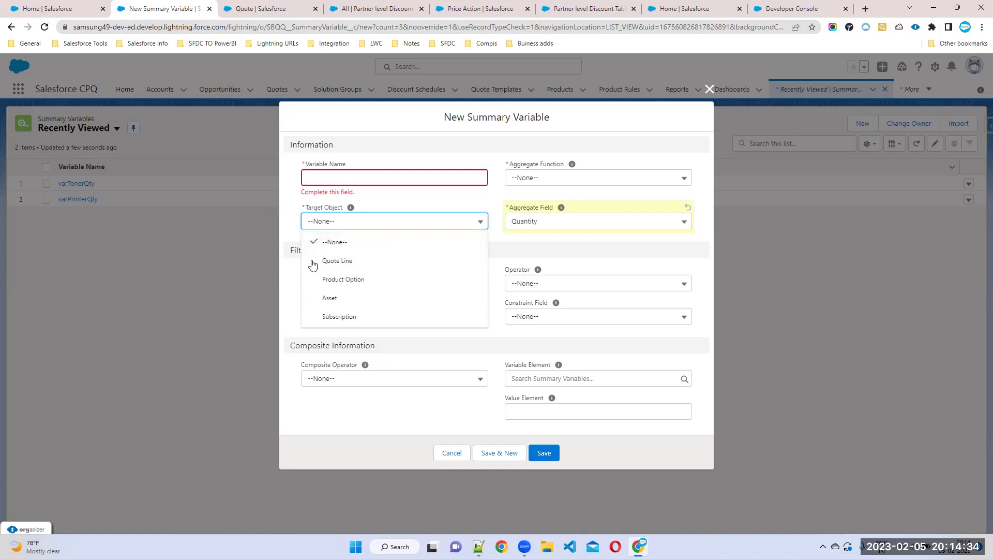
{"action": "left_click", "coordinate": [381, 261]}
- Name the summary variable varPrinterQty(5itmes) and set its aggregate function to Sum
{"action": "left_click", "coordinate": [339, 178]}
{"action": "type", "text": "VarPr"}
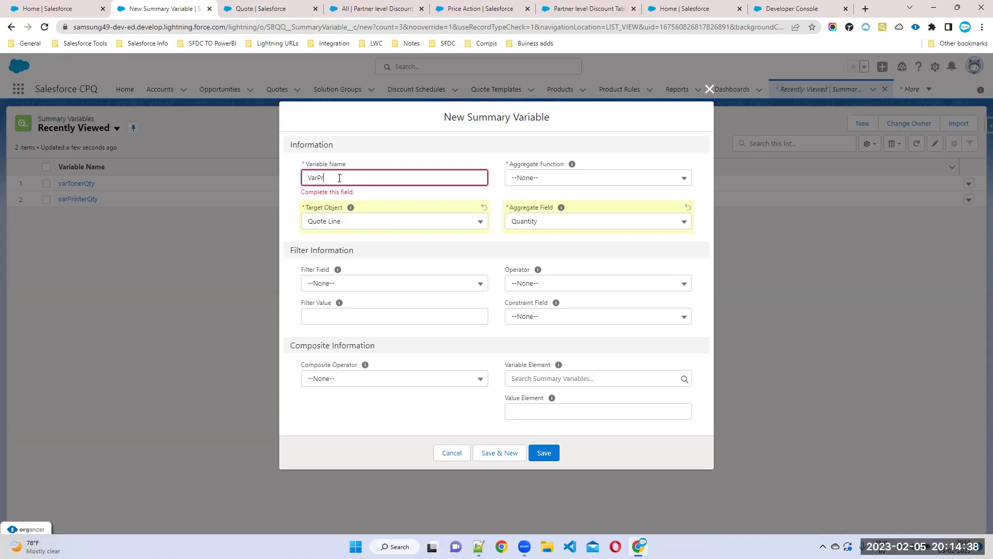
{"action": "type", "text": "interQty"}
{"action": "key", "text": "Home"}
{"action": "key", "text": "Delete"}
{"action": "type", "text": "v"}
{"action": "type", "text": "()"}
{"action": "type", "text": "5itmes"}
{"action": "left_click", "coordinate": [548, 179]}
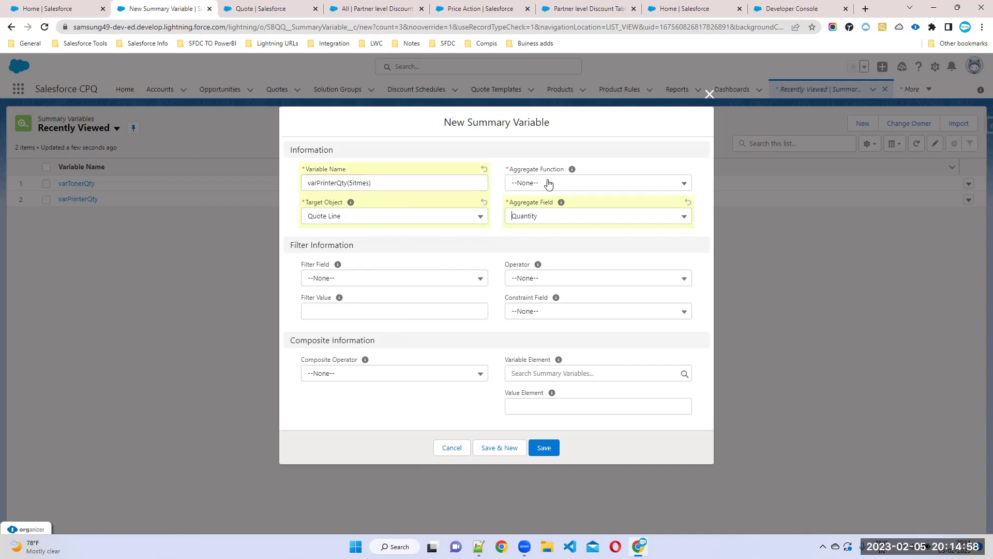
{"action": "left_click", "coordinate": [549, 239]}
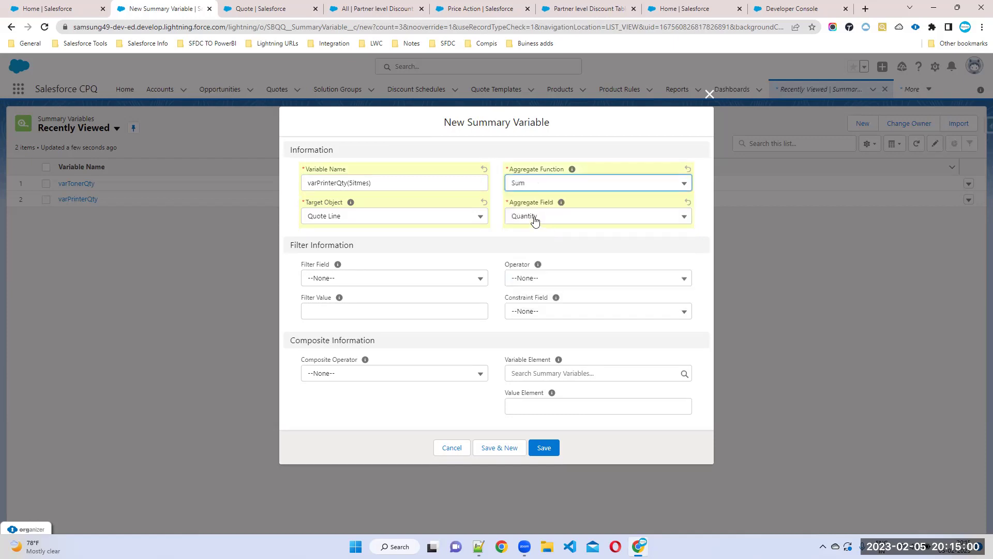
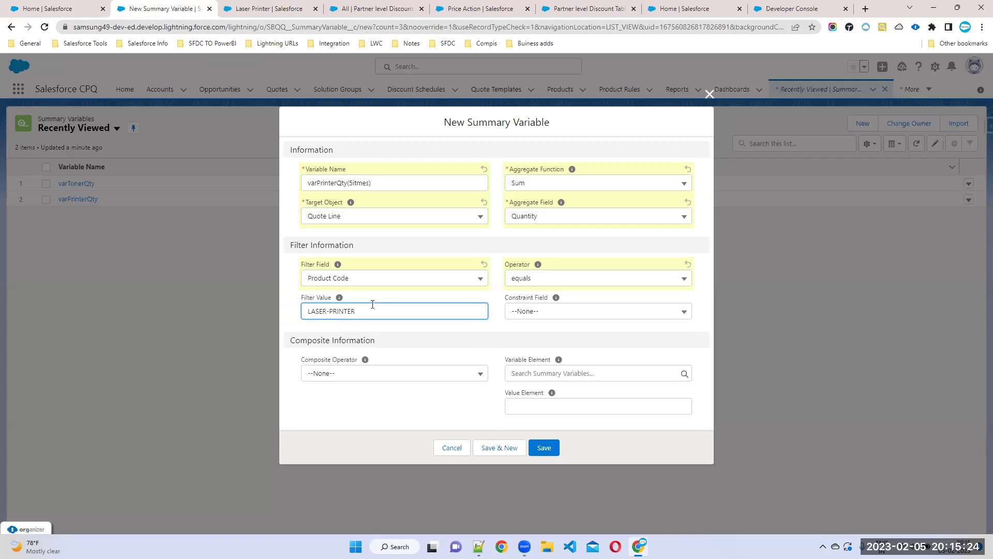
{"action": "left_click_drag", "start_coordinate": [378, 310], "coordinate": [271, 305]}
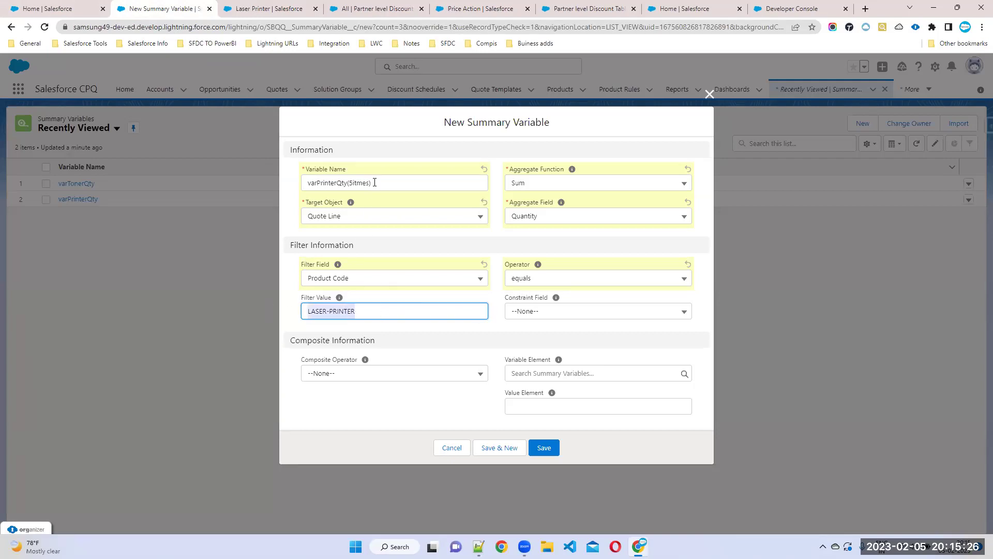
{"action": "triple_click", "coordinate": [322, 182]}
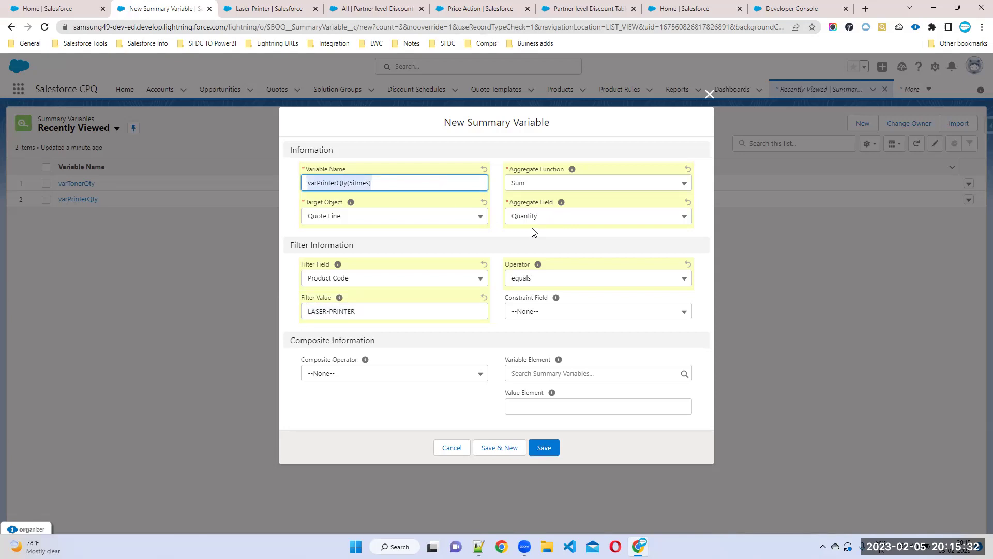
{"action": "triple_click", "coordinate": [353, 310]}
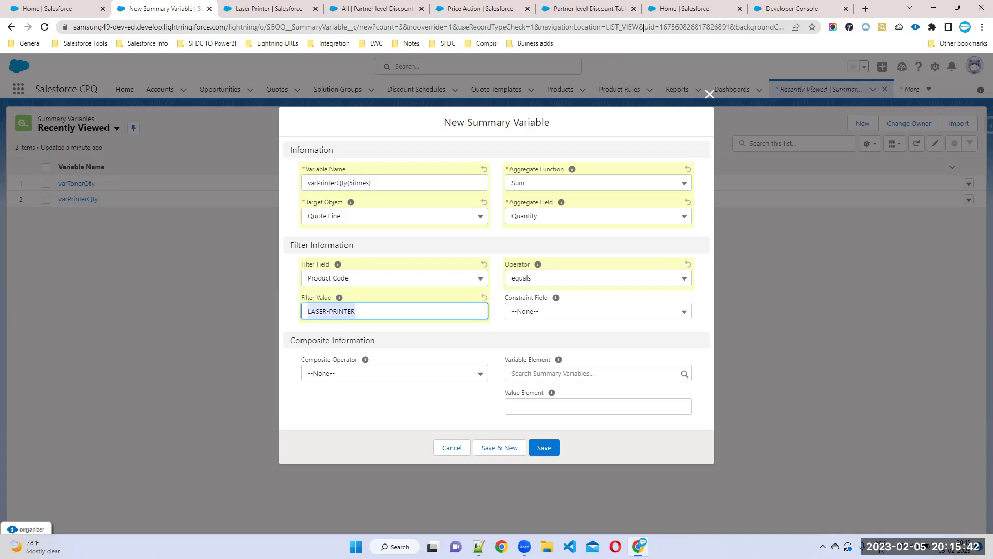
{"action": "left_click", "coordinate": [774, 9]}
{"action": "left_click", "coordinate": [76, 388]}
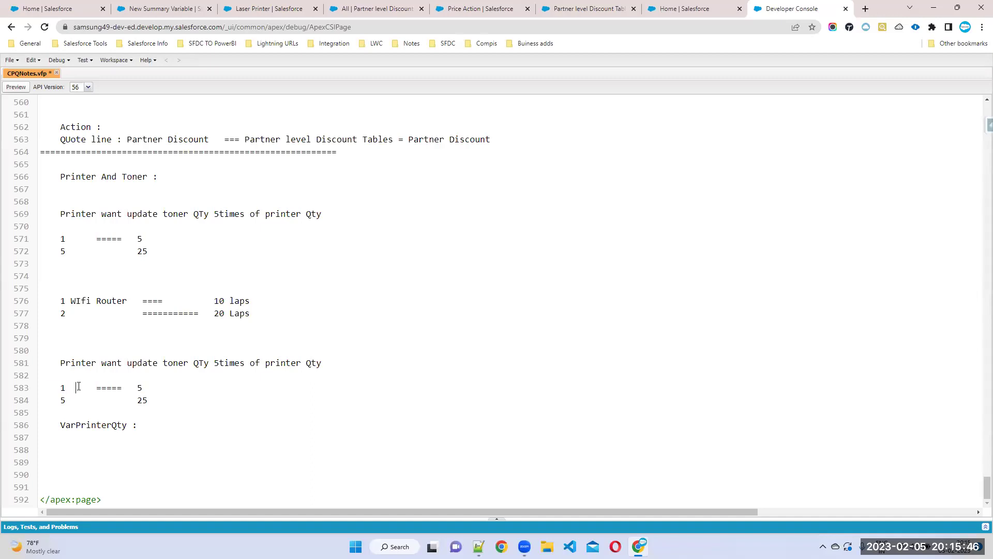
{"action": "type", "text": "5"}
{"action": "type", "text": "8"}
{"action": "key", "text": "BackSpace"}
{"action": "key", "text": "BackSpace"}
{"action": "left_click", "coordinate": [163, 8]}
- Set the composite operator to Multiply with a value element of 5 and save the summary variable
{"action": "left_click_drag", "start_coordinate": [303, 356], "coordinate": [381, 357]}
{"action": "left_click", "coordinate": [361, 380]}
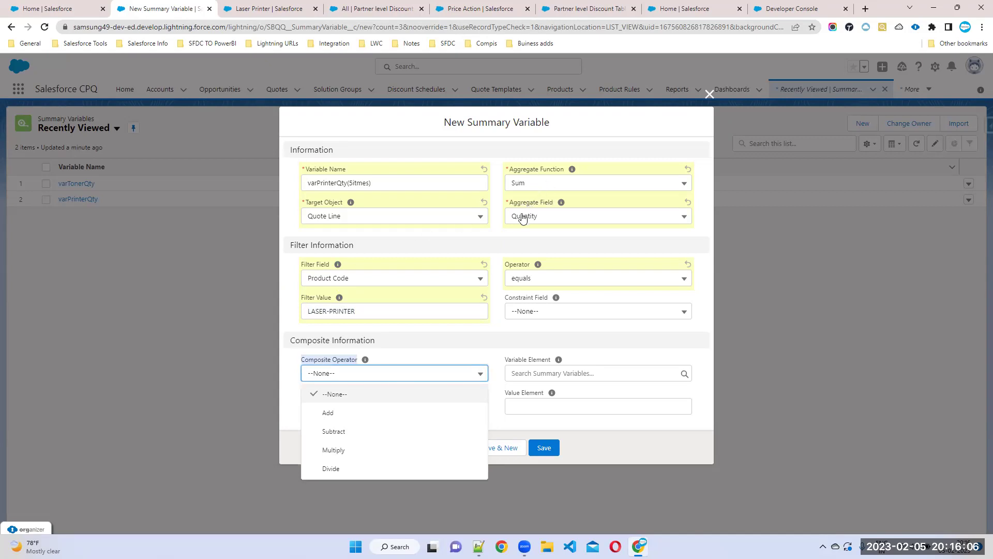
{"action": "left_click", "coordinate": [345, 451]}
{"action": "left_click", "coordinate": [533, 405]}
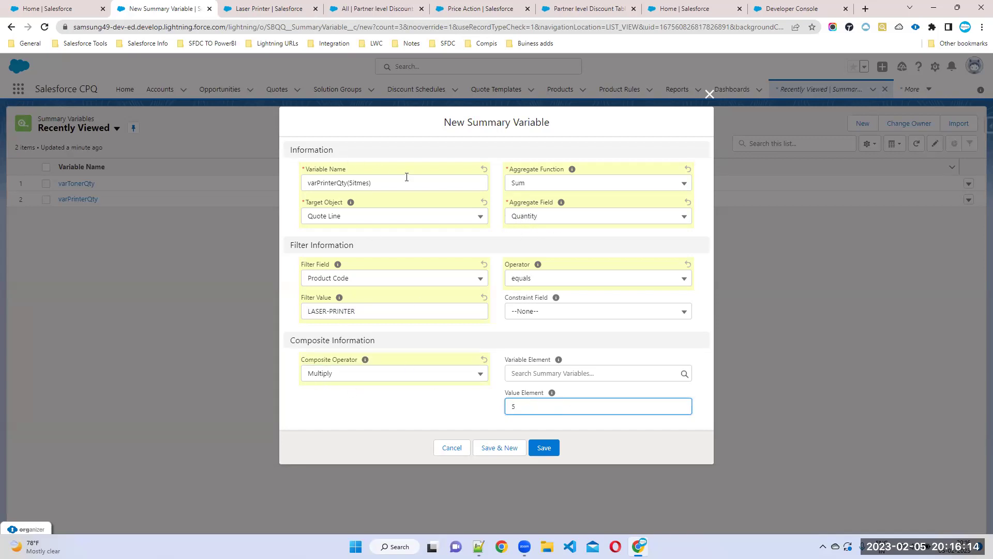
{"action": "left_click_drag", "start_coordinate": [408, 183], "coordinate": [263, 183]}
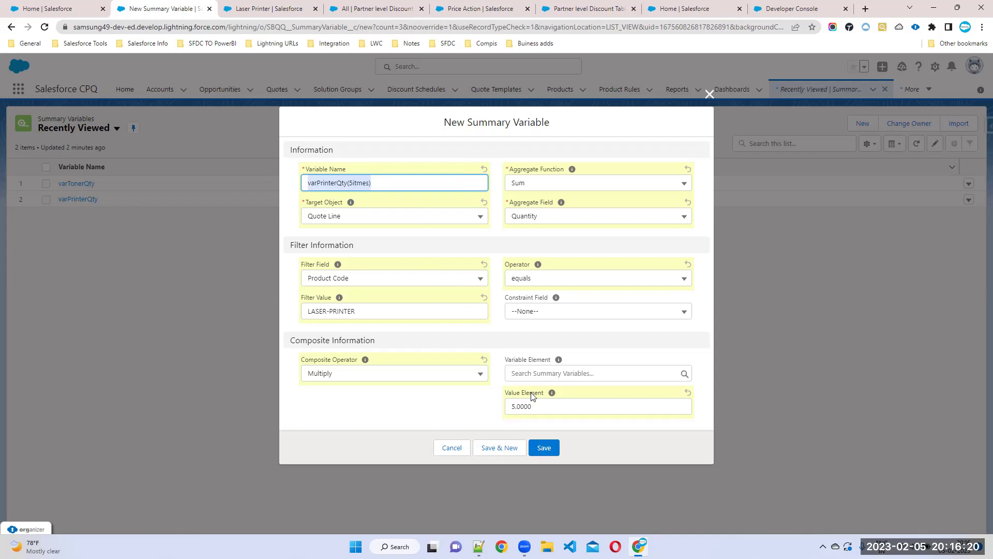
{"action": "left_click", "coordinate": [550, 446]}
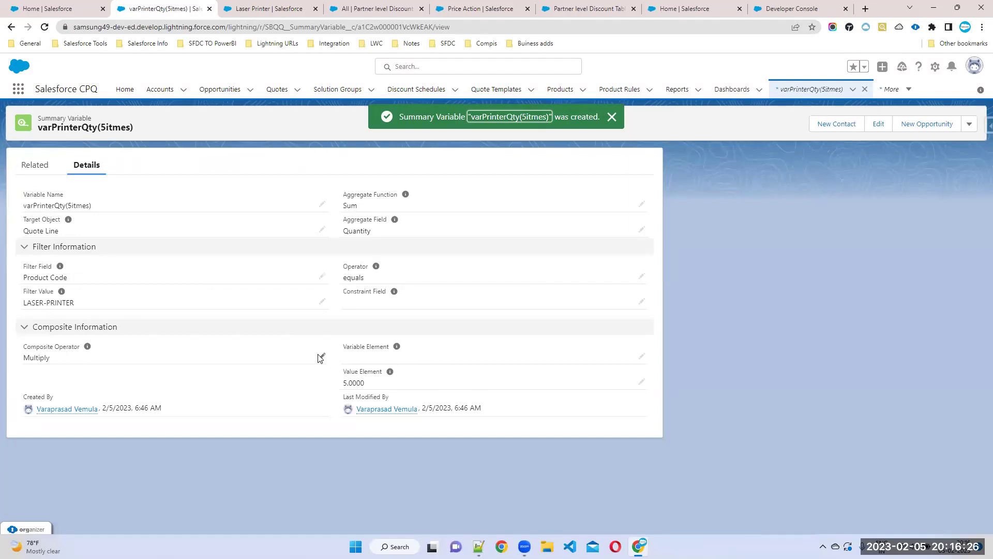
- Try Divide as the summary variable's composite operator, return it to Multiply with value element 5, and save the record
{"action": "left_click", "coordinate": [322, 358]}
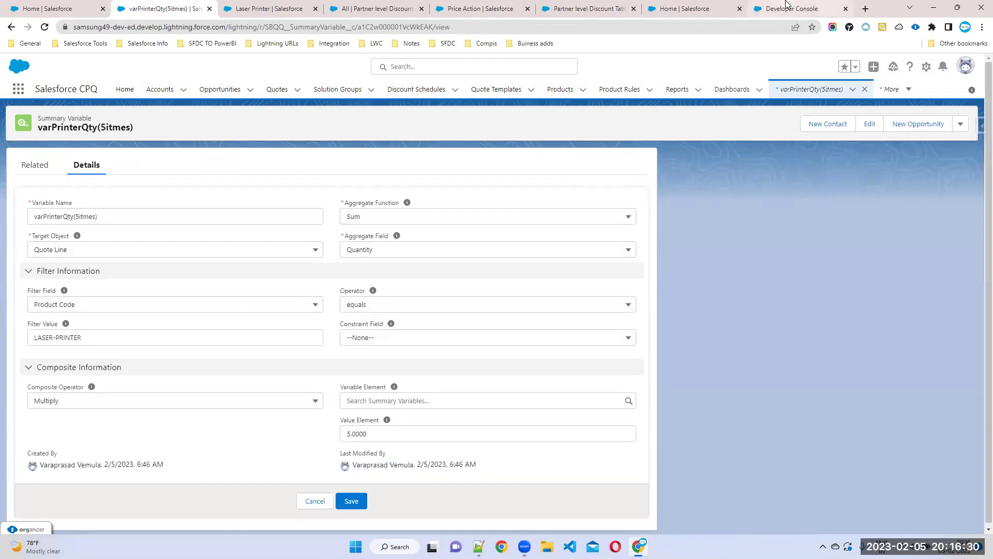
{"action": "mouse_move", "coordinate": [786, 4]}
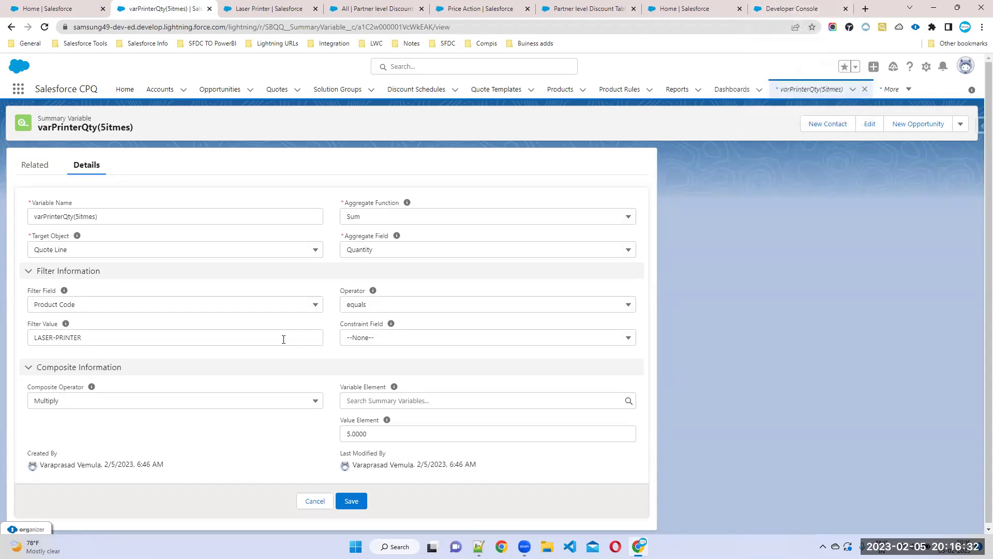
{"action": "left_click", "coordinate": [192, 401]}
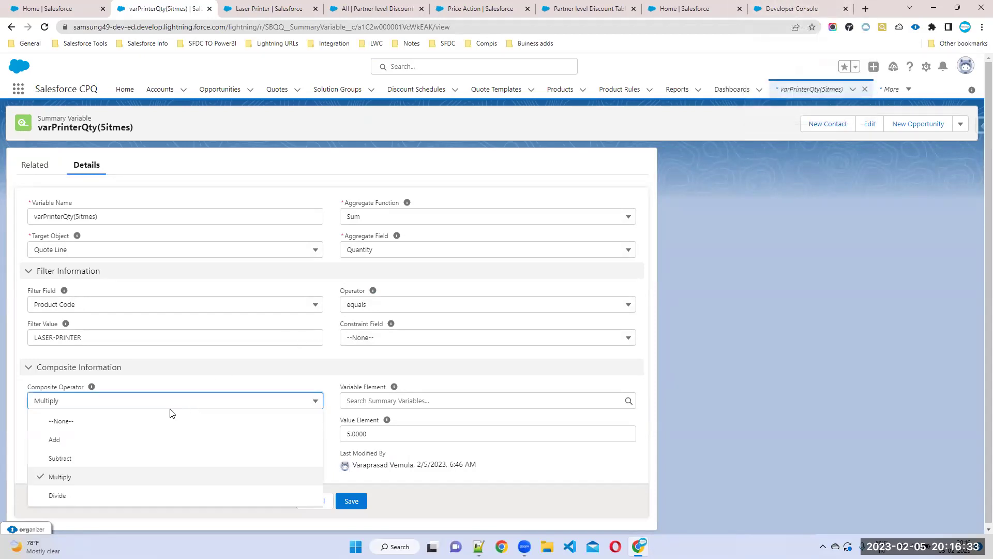
{"action": "left_click", "coordinate": [65, 496]}
{"action": "left_click", "coordinate": [384, 436]}
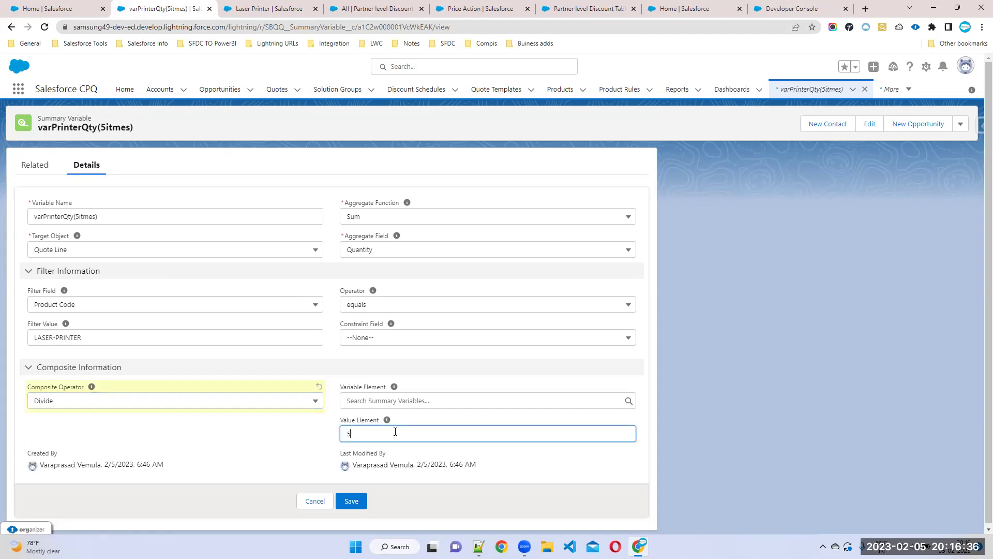
{"action": "left_click", "coordinate": [175, 401]}
{"action": "left_click", "coordinate": [78, 477]}
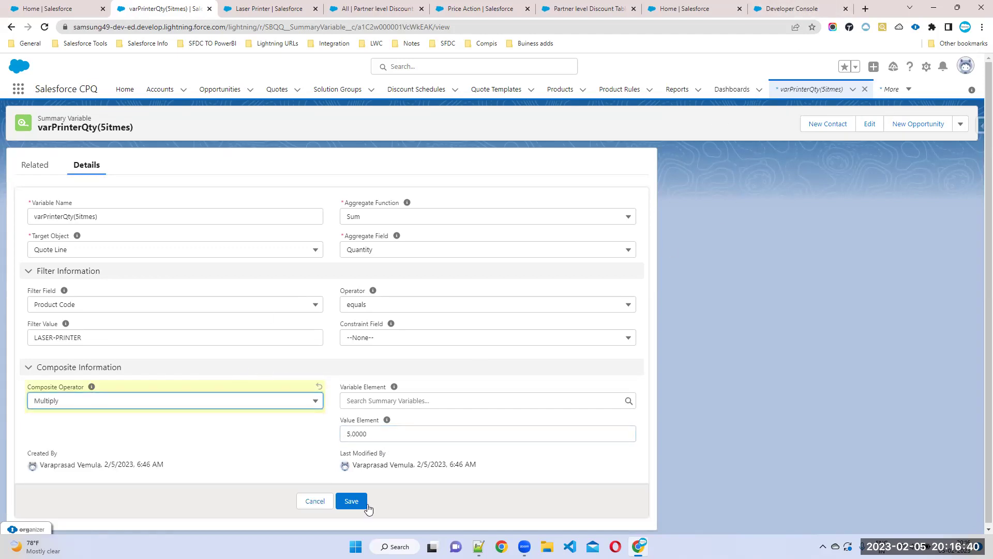
{"action": "left_click", "coordinate": [352, 502]}
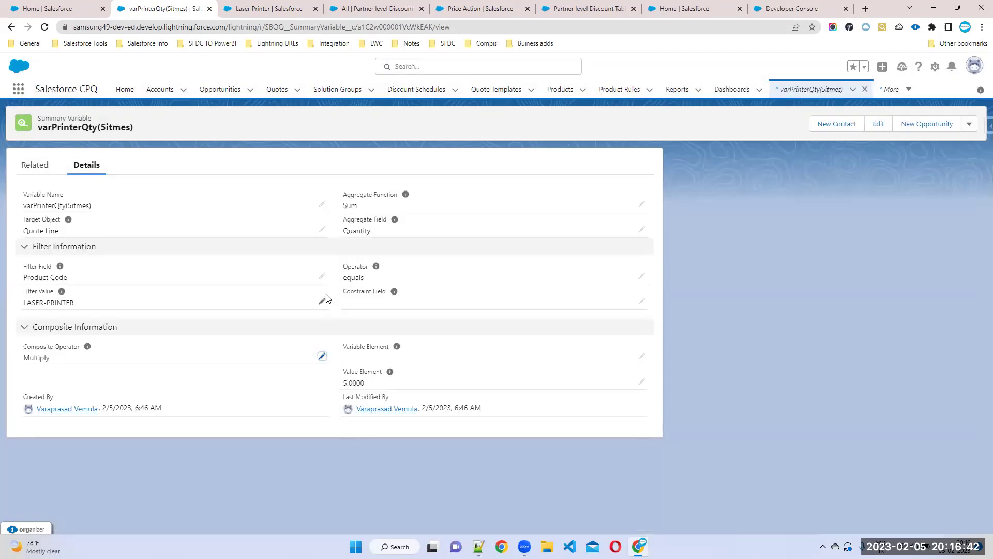
- Switch to the Laser Printer product page, search the available items for price, and open the Price Rules list
{"action": "left_click_drag", "start_coordinate": [42, 205], "coordinate": [113, 209]}
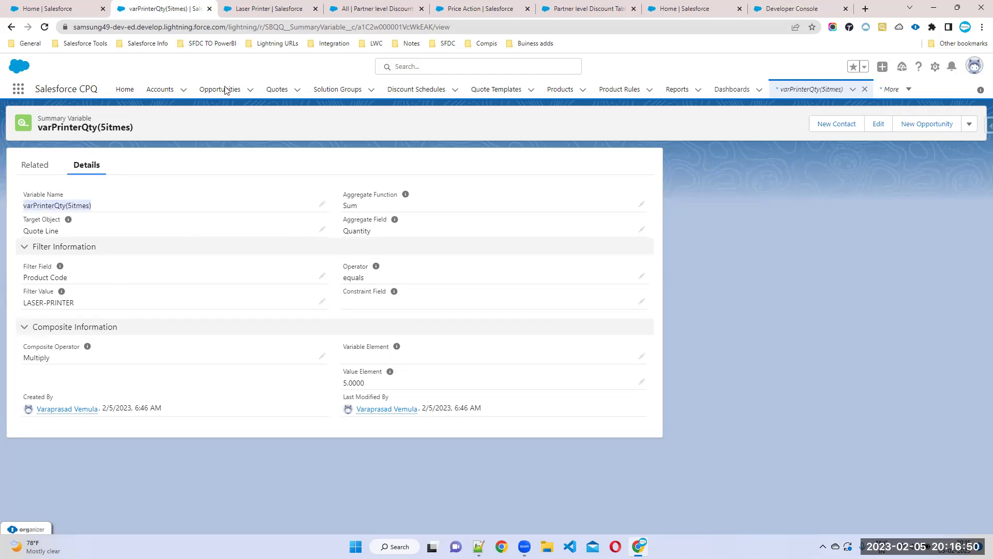
{"action": "left_click", "coordinate": [281, 12]}
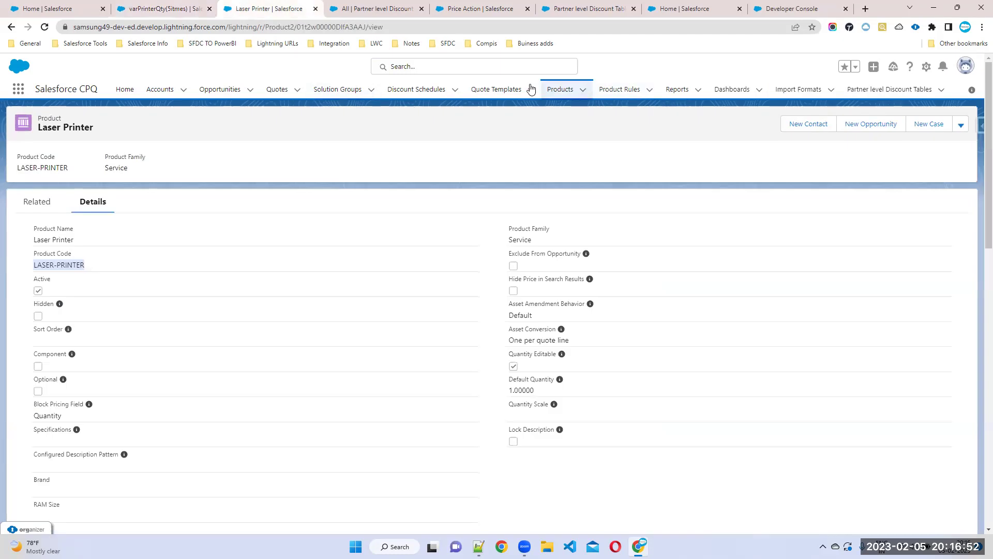
{"action": "left_click", "coordinate": [18, 89]}
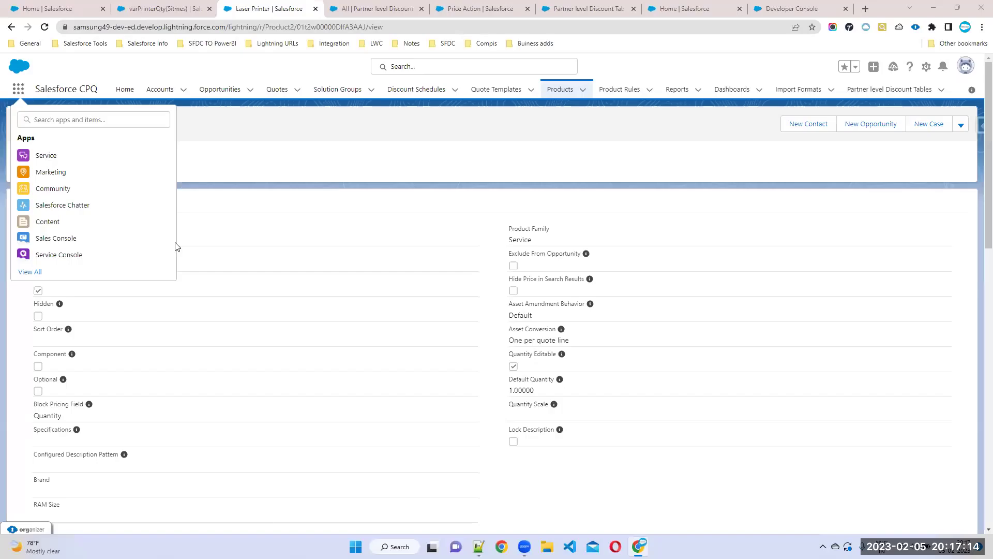
{"action": "left_click", "coordinate": [86, 119]}
{"action": "type", "text": "price"}
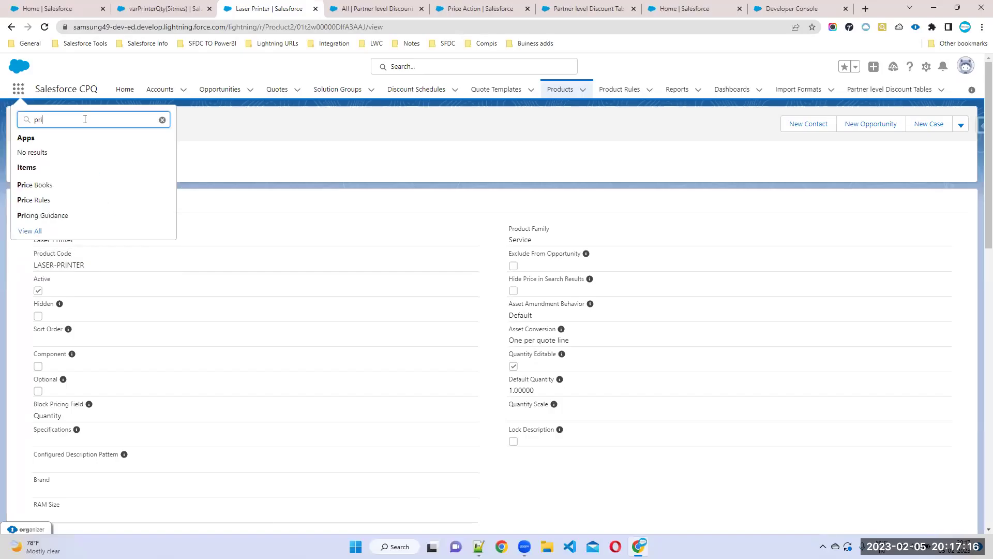
{"action": "left_click", "coordinate": [41, 199]}
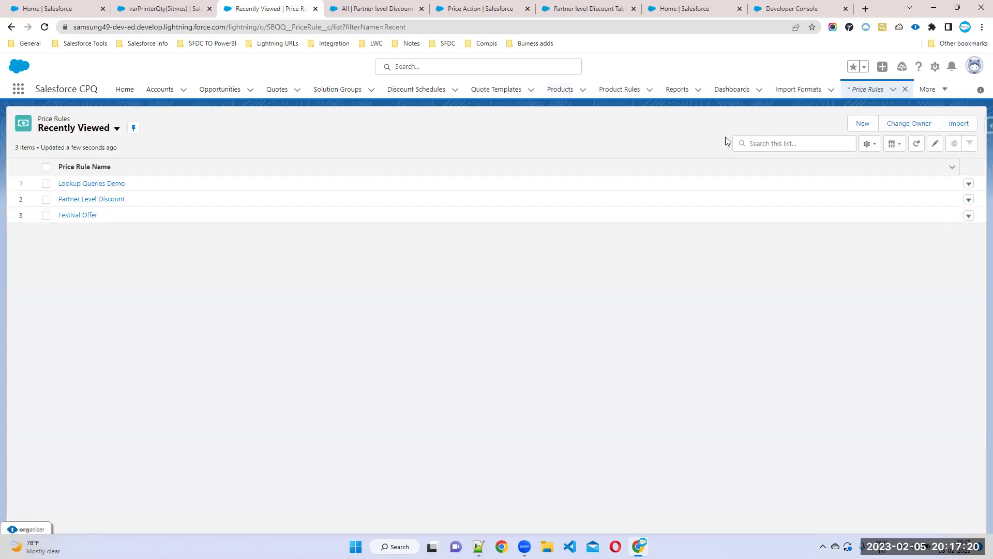
- Start a new active price rule named "Toner qty is 5times of Printer QTy" with Calculator as its evaluation scope
{"action": "left_click", "coordinate": [864, 124]}
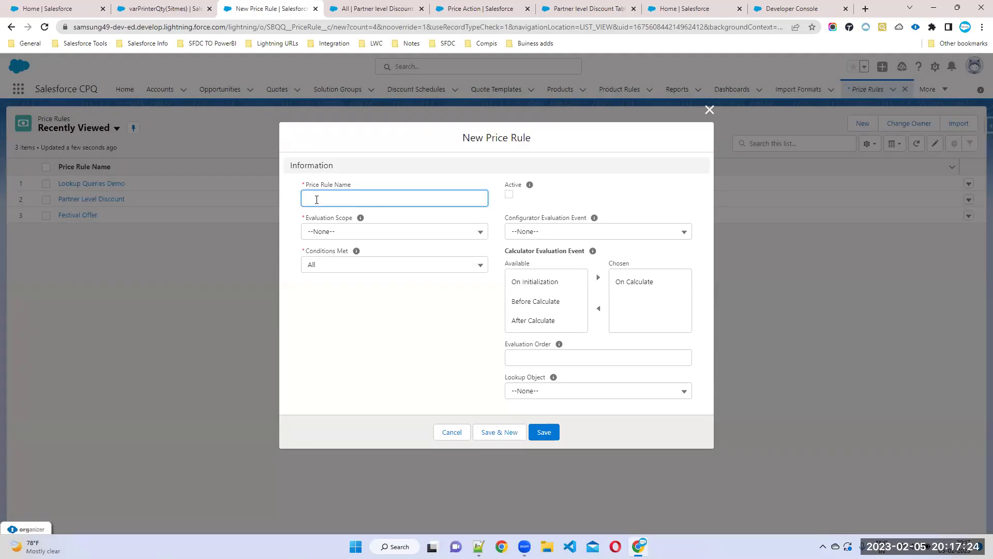
{"action": "type", "text": "Toner qty is 5times of Printer QTy"}
{"action": "left_click", "coordinate": [509, 195]}
{"action": "left_click", "coordinate": [393, 234]}
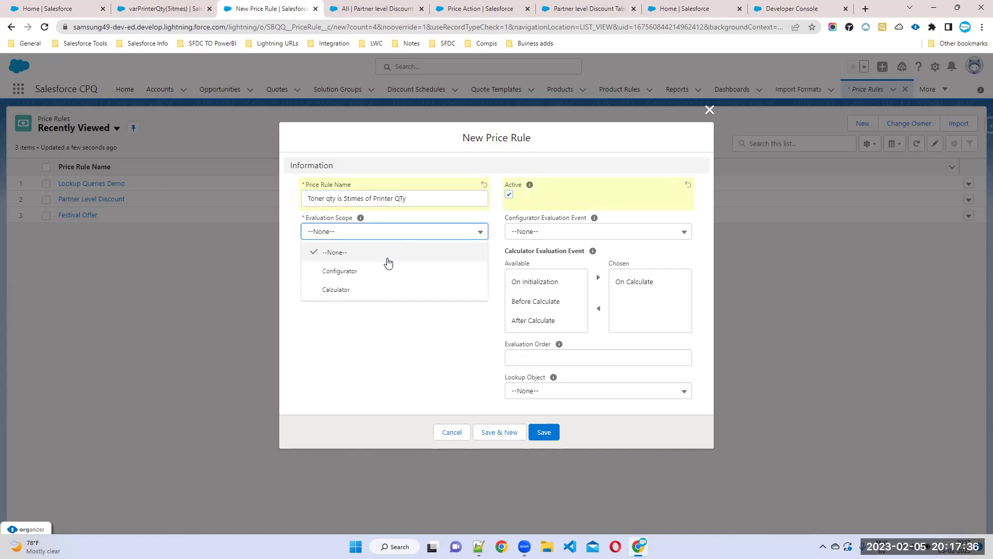
{"action": "left_click", "coordinate": [365, 289]}
- Set the rule's configurator evaluation event to Save and its evaluation order to 40, and save the price rule
{"action": "left_click", "coordinate": [592, 233]}
{"action": "left_click", "coordinate": [542, 272]}
{"action": "left_click", "coordinate": [524, 357]}
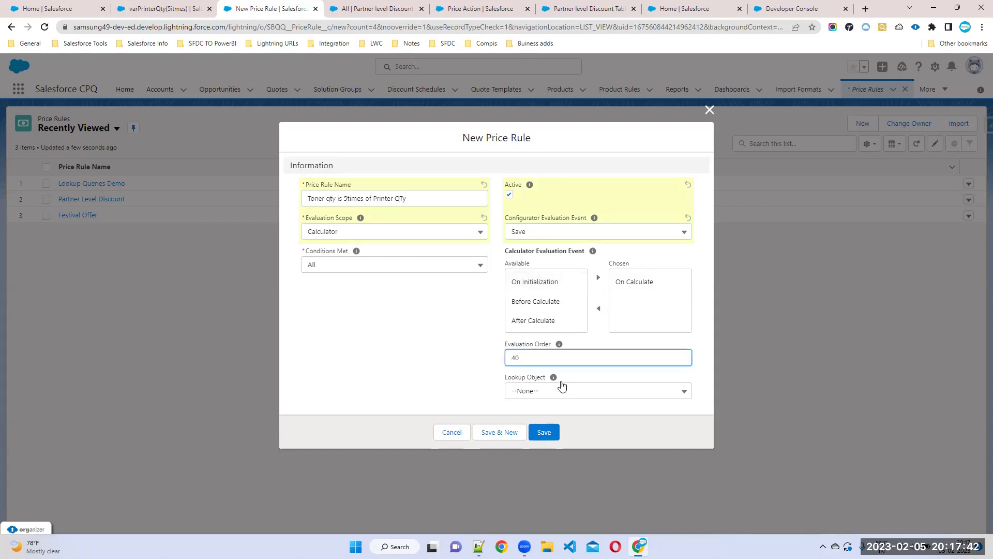
{"action": "left_click", "coordinate": [536, 437]}
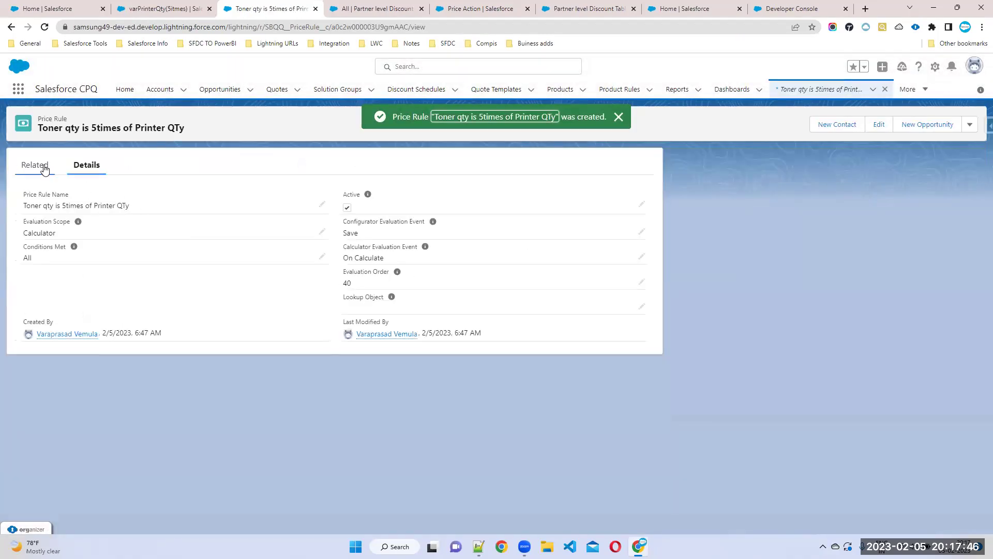
- Start a new price condition on the rule with Quote Line as the object and Product Code as the field
{"action": "left_click", "coordinate": [45, 169]}
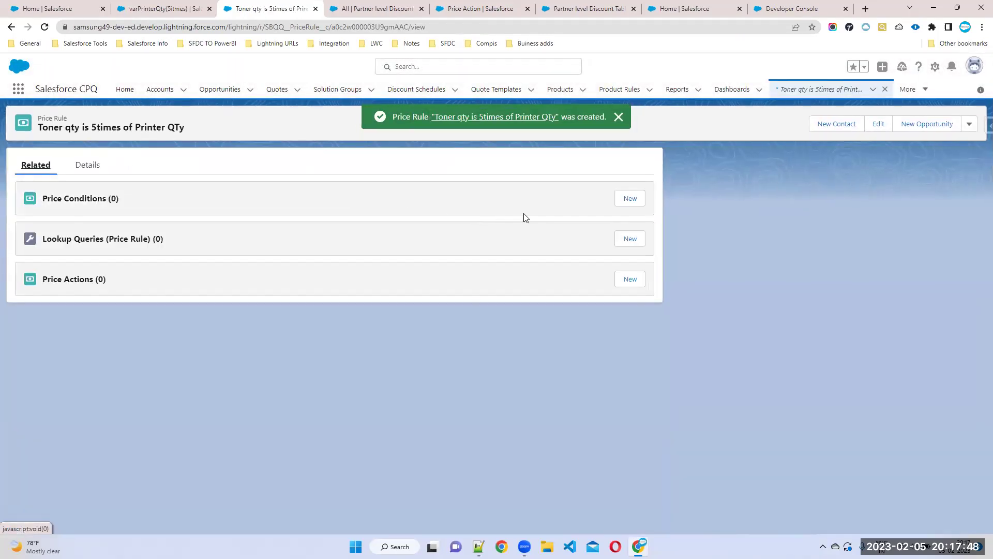
{"action": "left_click", "coordinate": [631, 199]}
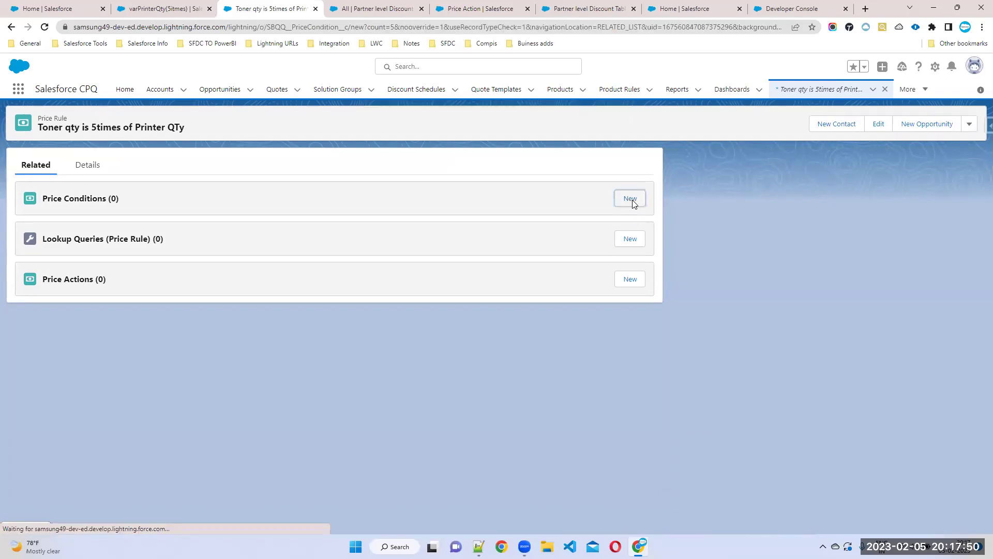
{"action": "left_click", "coordinate": [342, 213]}
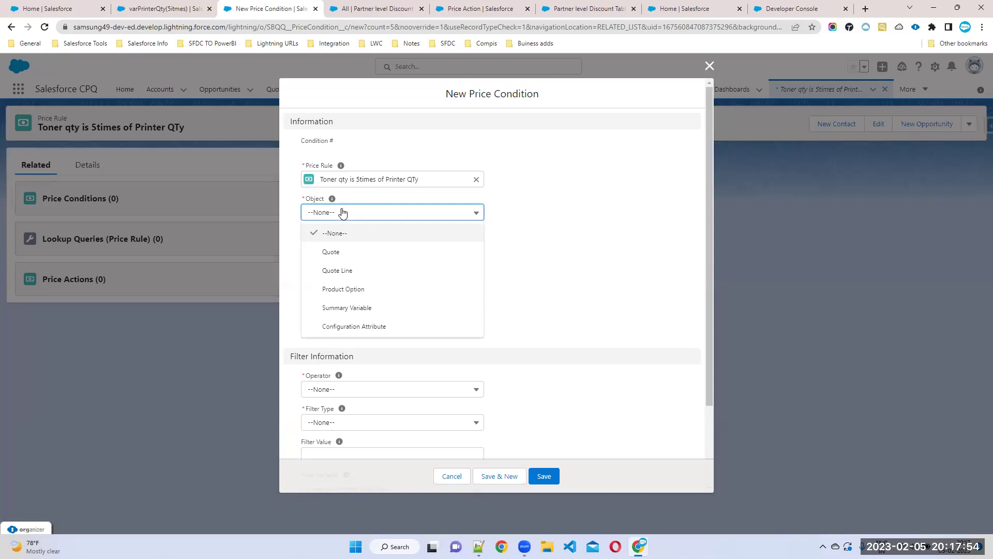
{"action": "left_click", "coordinate": [354, 270]}
{"action": "left_click", "coordinate": [326, 246]}
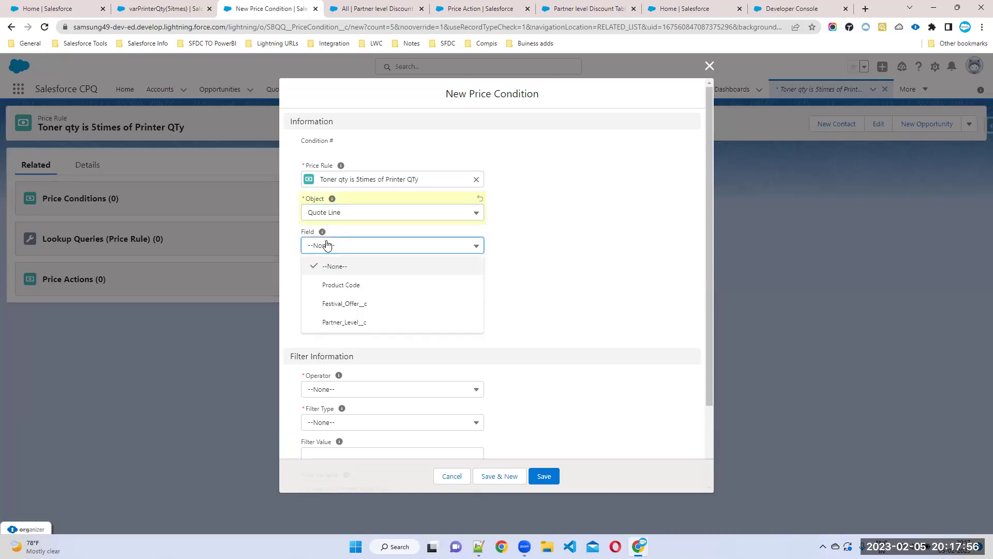
{"action": "left_click", "coordinate": [343, 286]}
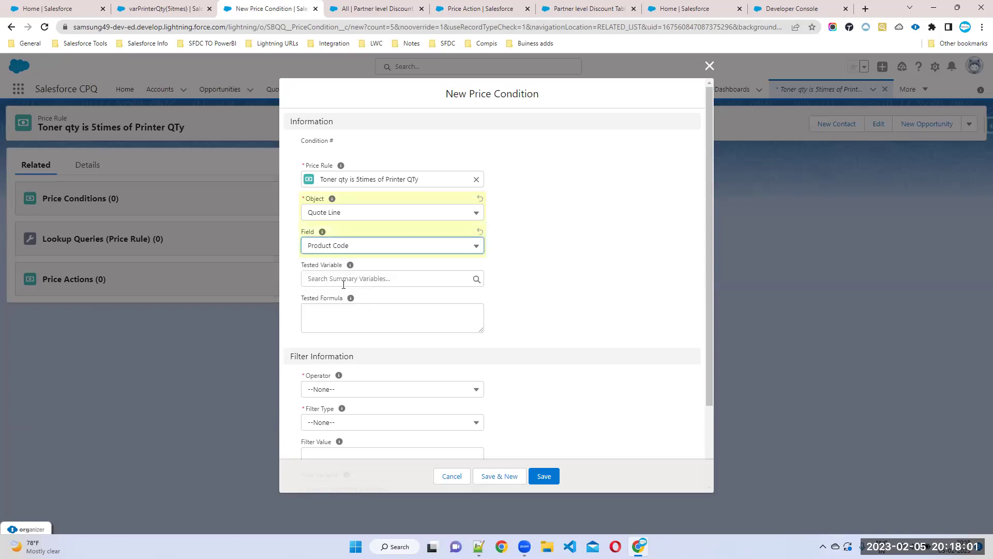
- Set the price condition's operator to equals and its filter type to Value
{"action": "left_click", "coordinate": [334, 389]}
{"action": "left_click", "coordinate": [342, 226]}
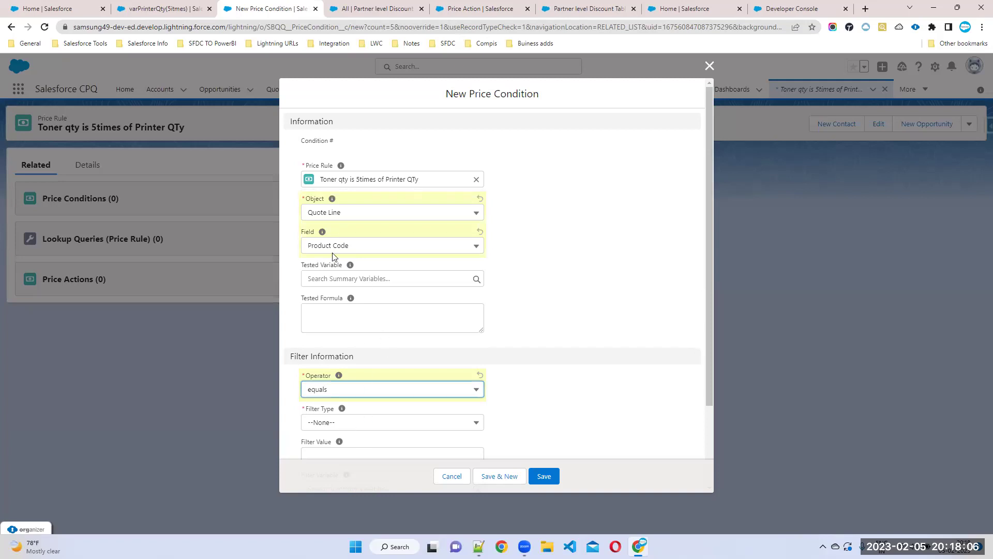
{"action": "scroll", "coordinate": [404, 305], "scroll_direction": "down", "scroll_amount": 2}
{"action": "left_click", "coordinate": [327, 321]}
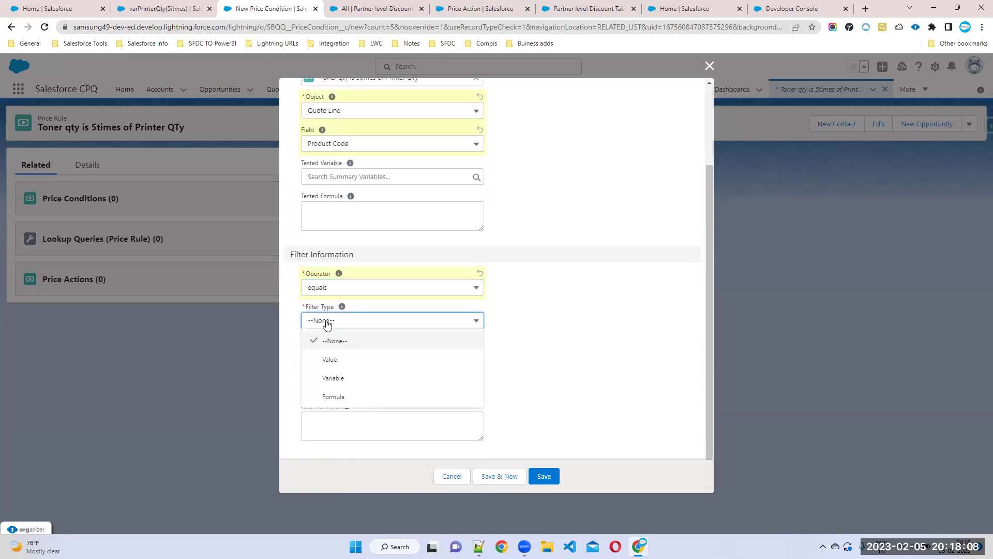
{"action": "left_click", "coordinate": [329, 359]}
{"action": "left_click", "coordinate": [320, 352]}
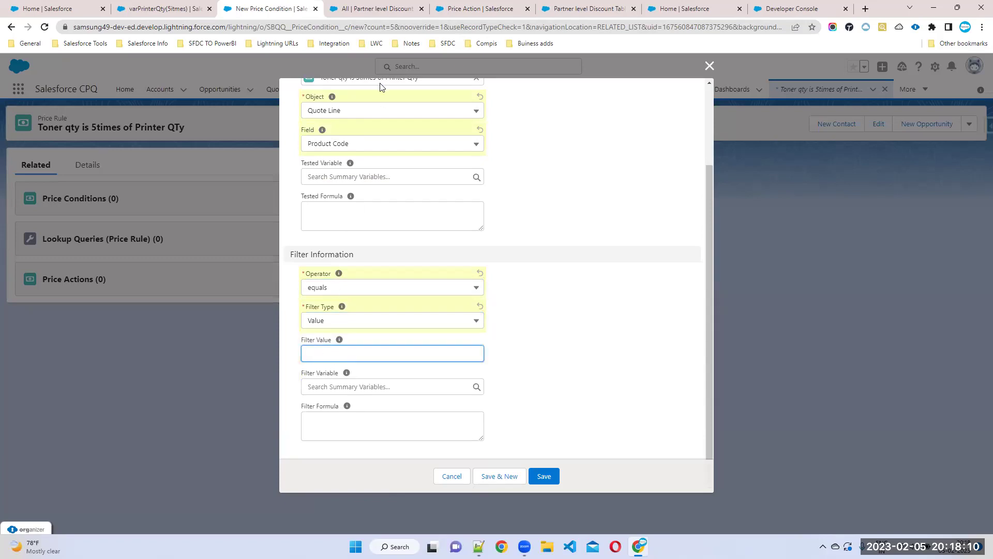
- Copy LASER-PRINTER from the summary variable's filter value into the condition's filter value and save the price condition
{"action": "left_click", "coordinate": [175, 14]}
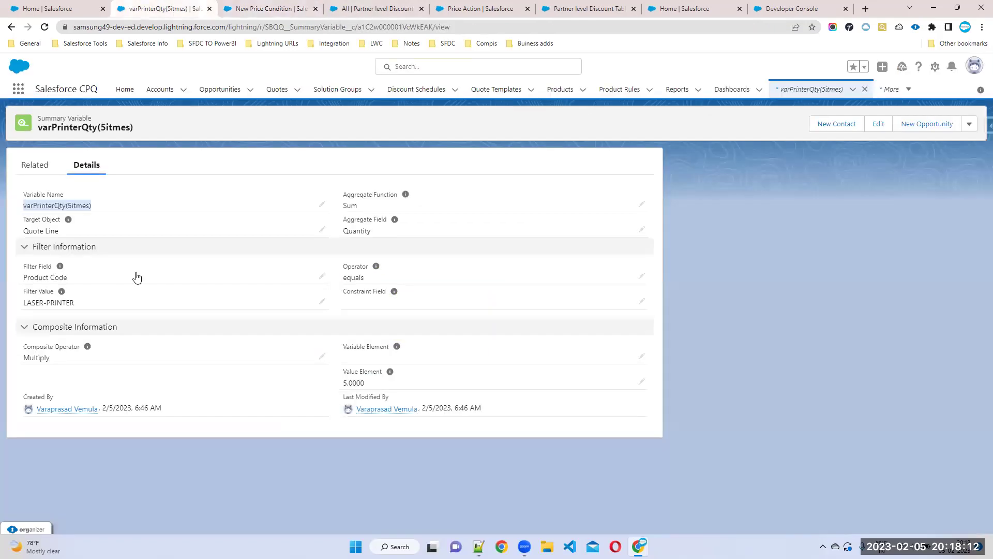
{"action": "left_click_drag", "start_coordinate": [85, 303], "coordinate": [14, 305]}
{"action": "key", "text": "ctrl+c"}
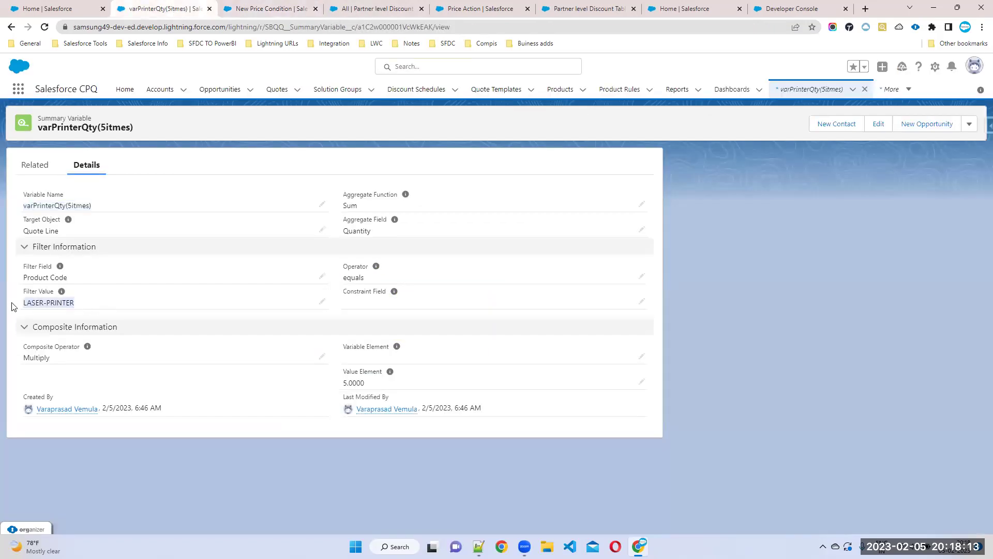
{"action": "left_click", "coordinate": [288, 10]}
{"action": "key", "text": "ctrl+v"}
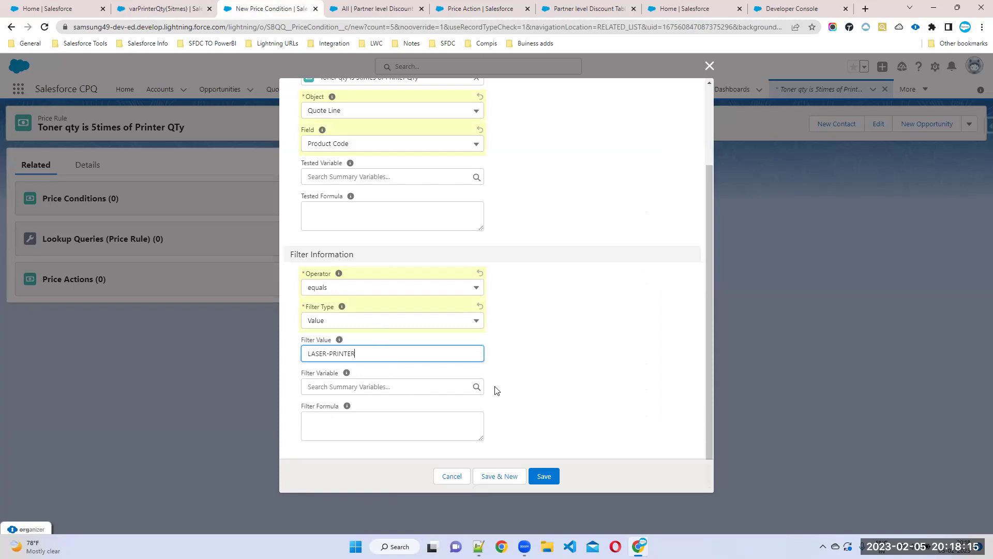
{"action": "left_click", "coordinate": [544, 477]}
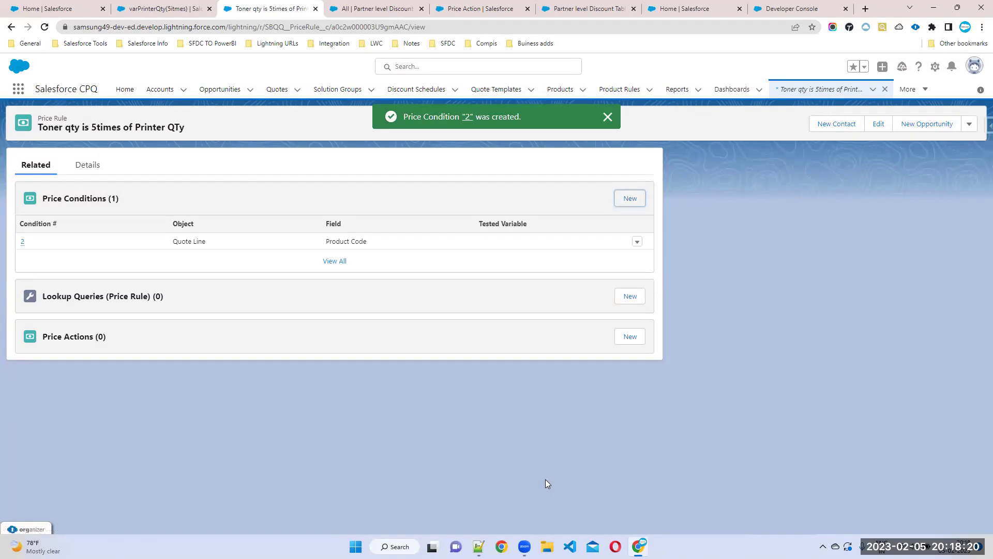
- Start a new price action on the rule with Quote Line as target object and check its target field options
{"action": "left_click", "coordinate": [627, 335]}
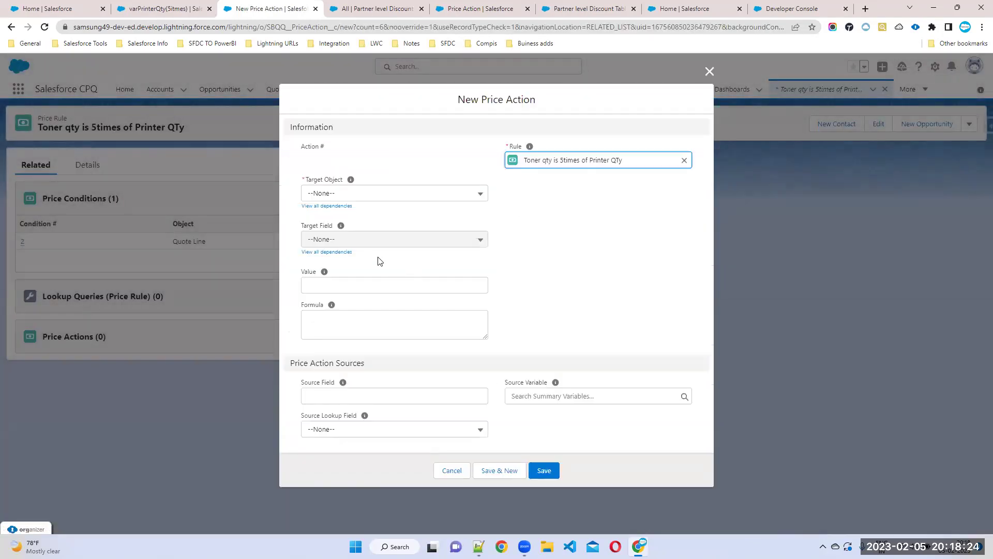
{"action": "left_click", "coordinate": [344, 194]}
{"action": "left_click", "coordinate": [343, 252]}
{"action": "left_click", "coordinate": [343, 241]}
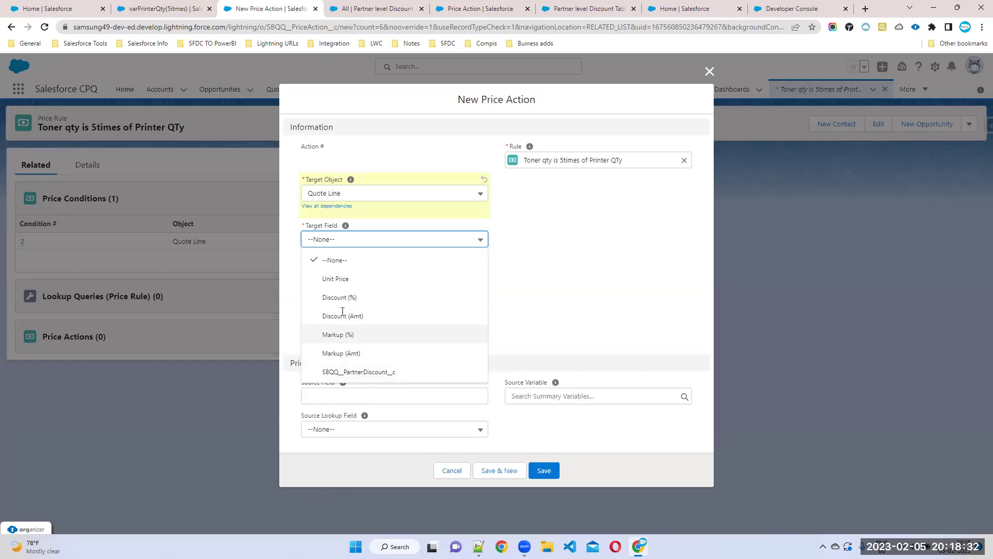
{"action": "left_click", "coordinate": [564, 281]}
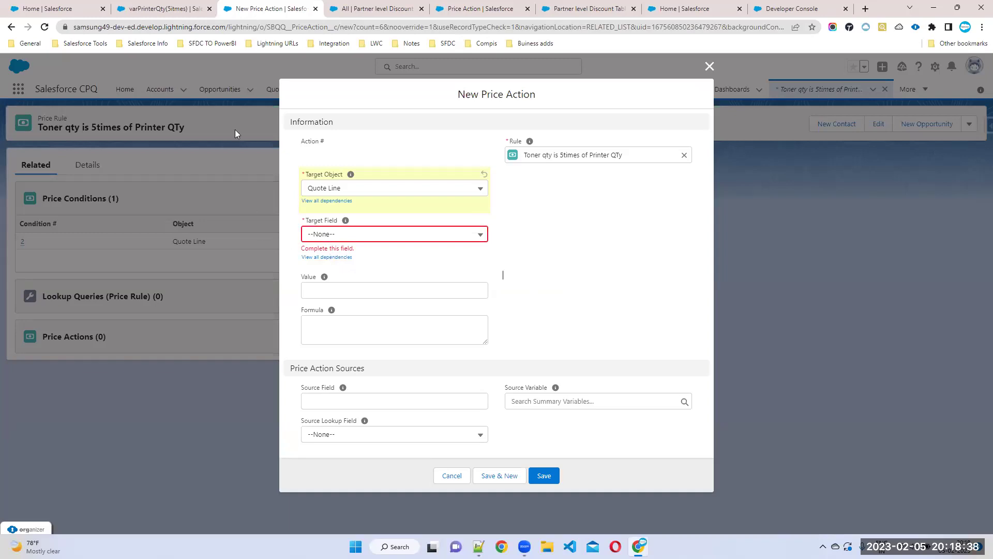
- Switch to the Price Action setup page, open the Object Manager, and search its objects for quote
{"action": "left_click", "coordinate": [352, 9]}
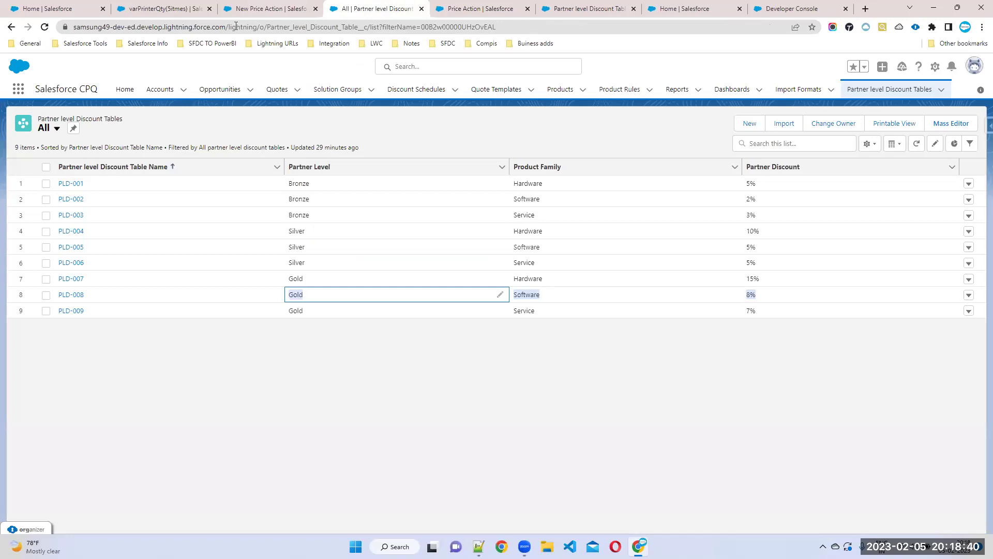
{"action": "left_click", "coordinate": [267, 9]}
{"action": "left_click_drag", "start_coordinate": [481, 97], "coordinate": [569, 101]}
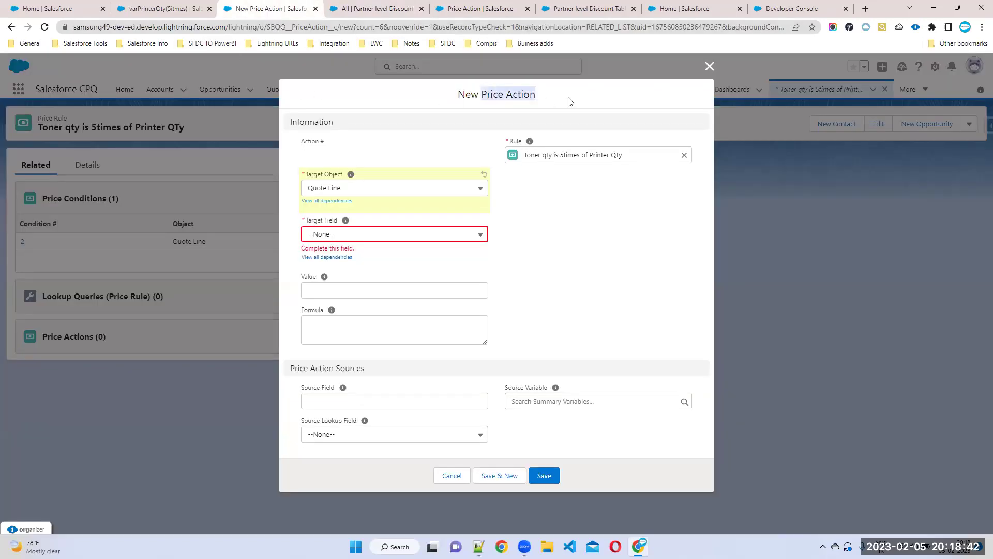
{"action": "left_click", "coordinate": [479, 11]}
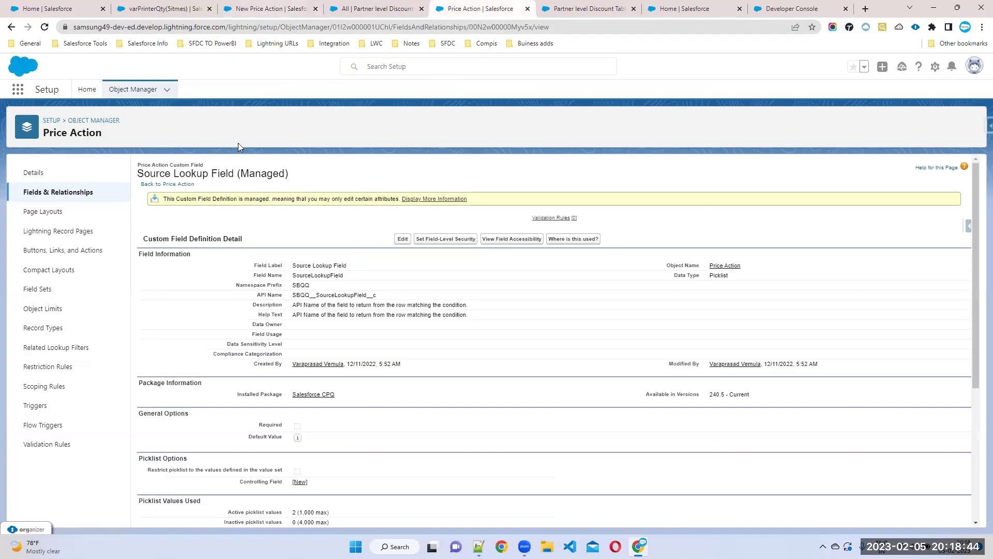
{"action": "left_click", "coordinate": [135, 89]}
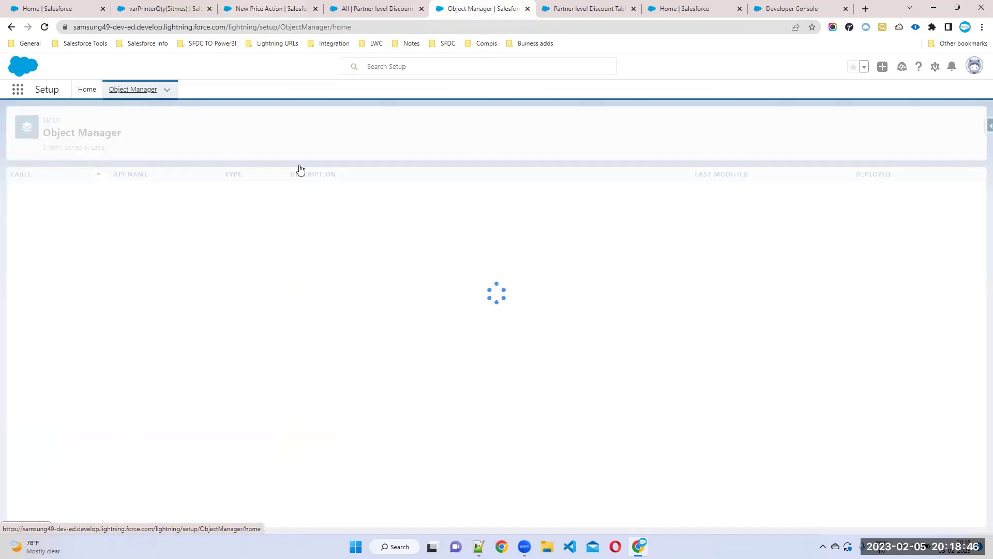
{"action": "left_click", "coordinate": [792, 124]}
{"action": "type", "text": "quote"}
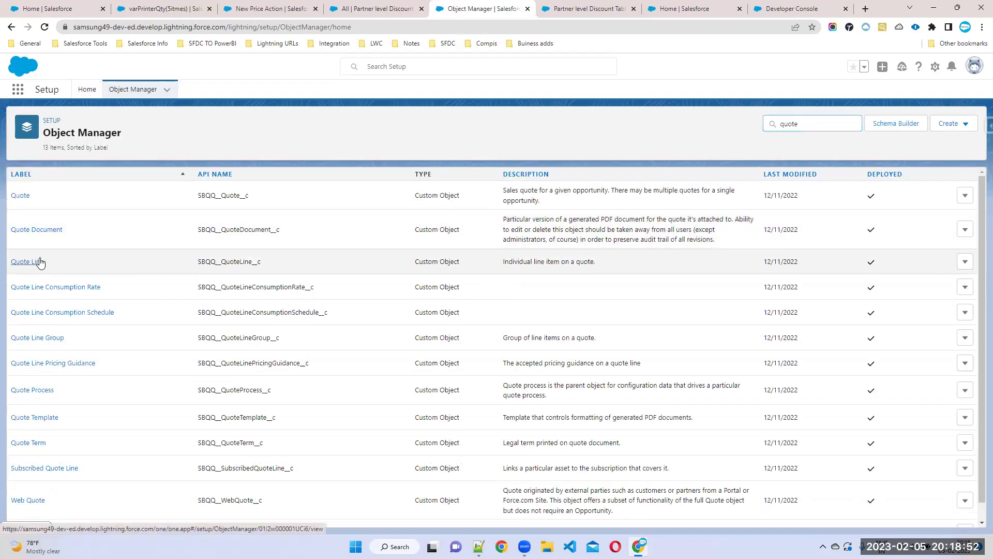
- Find the Quantity field among the Quote Line object's fields and copy its API name, SBQQ__Quantity__c
{"action": "left_click", "coordinate": [38, 262]}
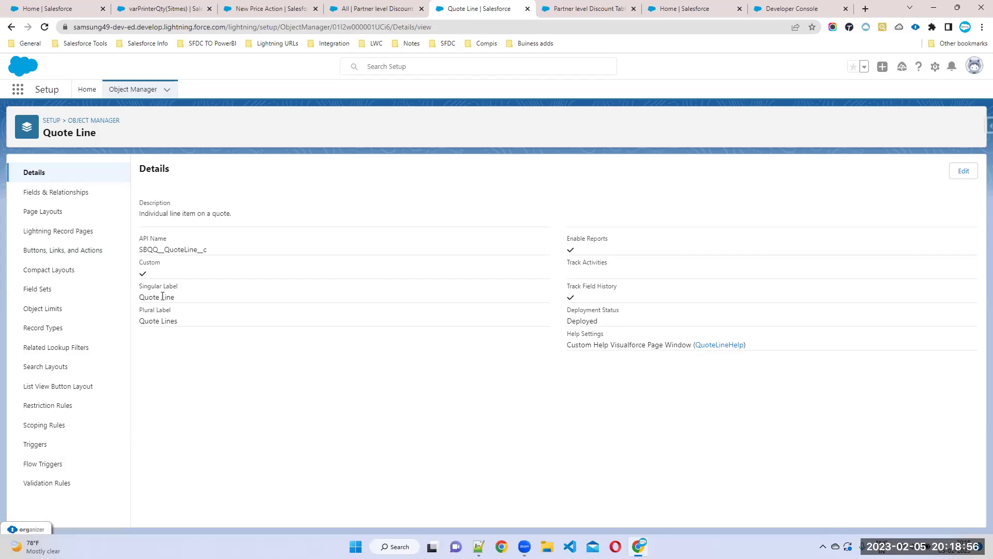
{"action": "left_click", "coordinate": [60, 192]}
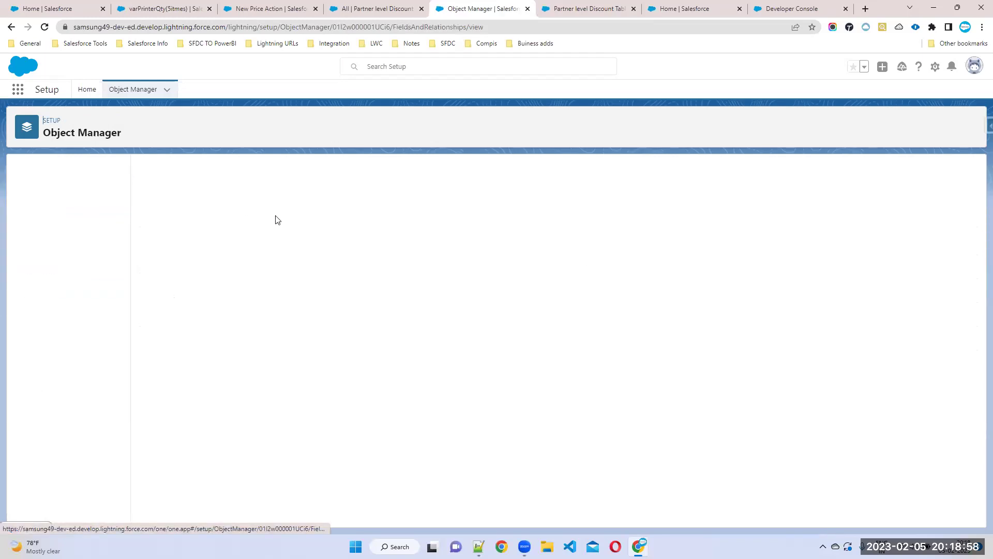
{"action": "left_click", "coordinate": [669, 169]}
{"action": "type", "text": "Qua"}
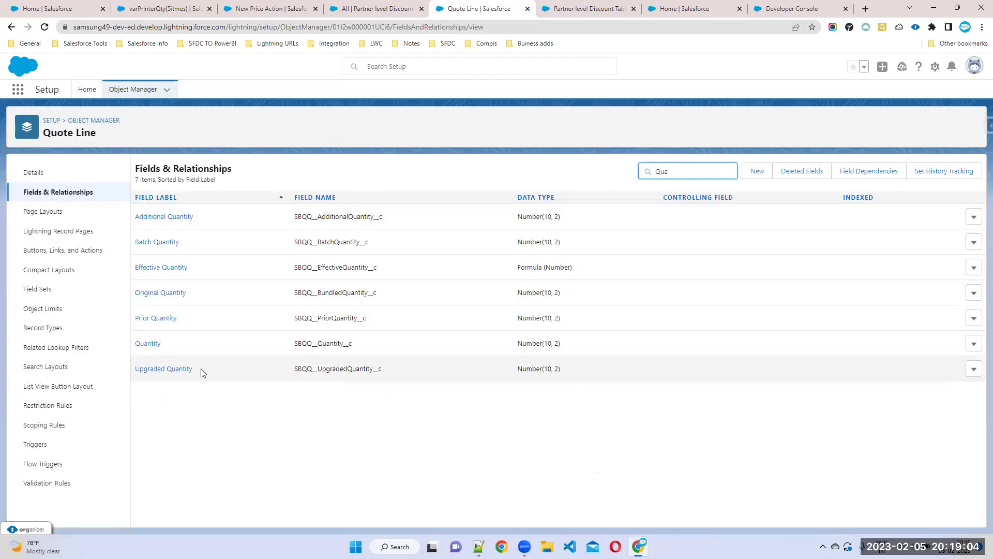
{"action": "double_click", "coordinate": [322, 343]}
{"action": "key", "text": "ctrl+c"}
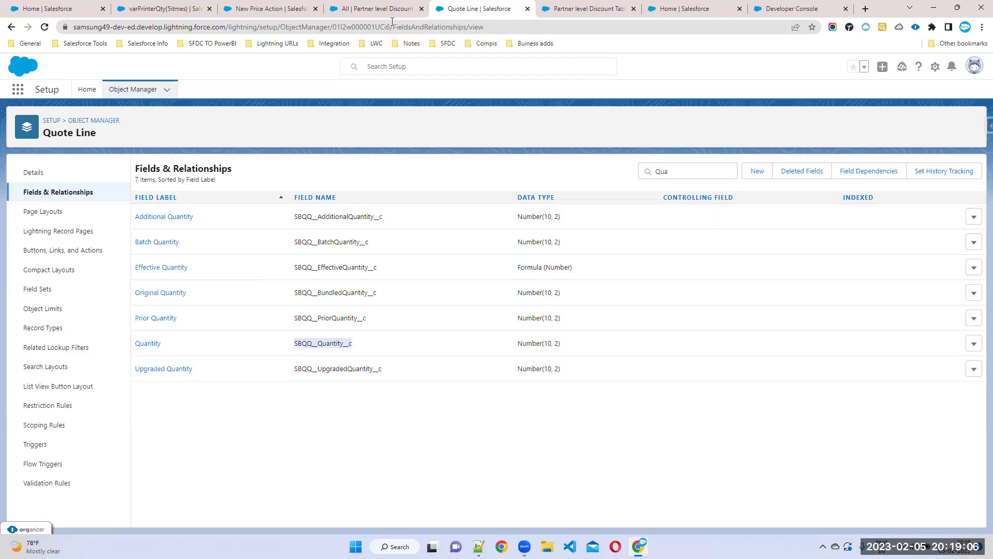
- Find the Price Action object by searching the Object Manager for action and open its fields and relationships
{"action": "left_click", "coordinate": [408, 7]}
{"action": "left_click", "coordinate": [449, 9]}
{"action": "left_click", "coordinate": [94, 120]}
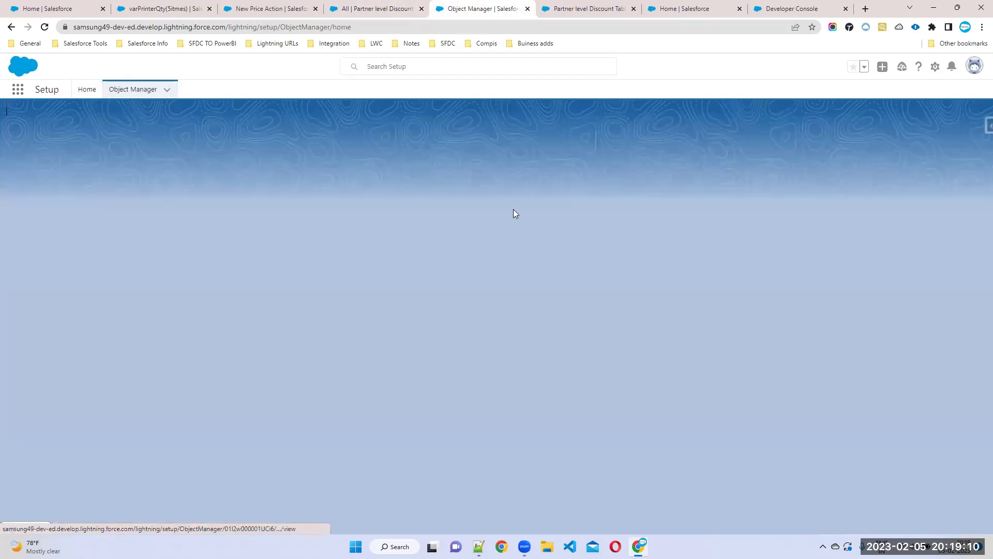
{"action": "left_click", "coordinate": [794, 124]}
{"action": "type", "text": "a"}
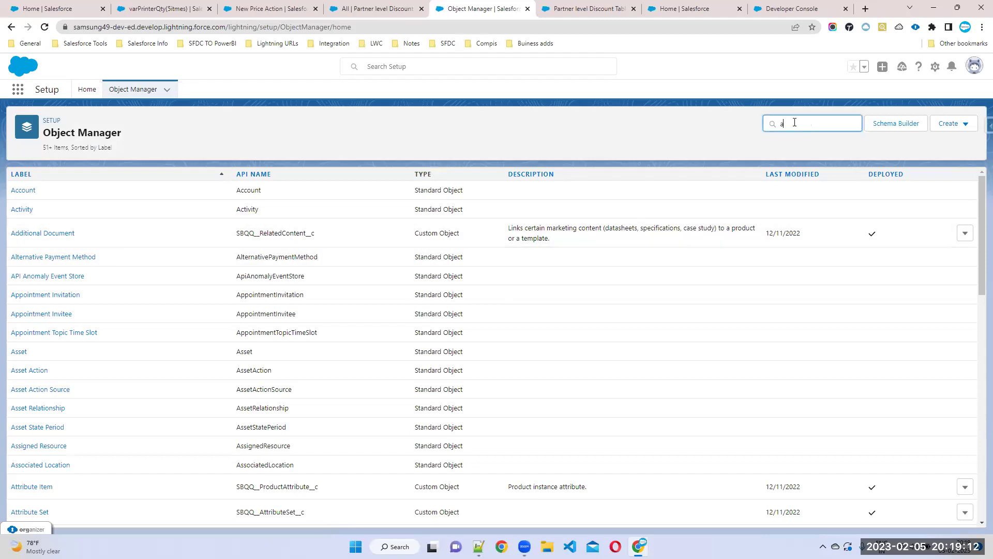
{"action": "type", "text": "ction"}
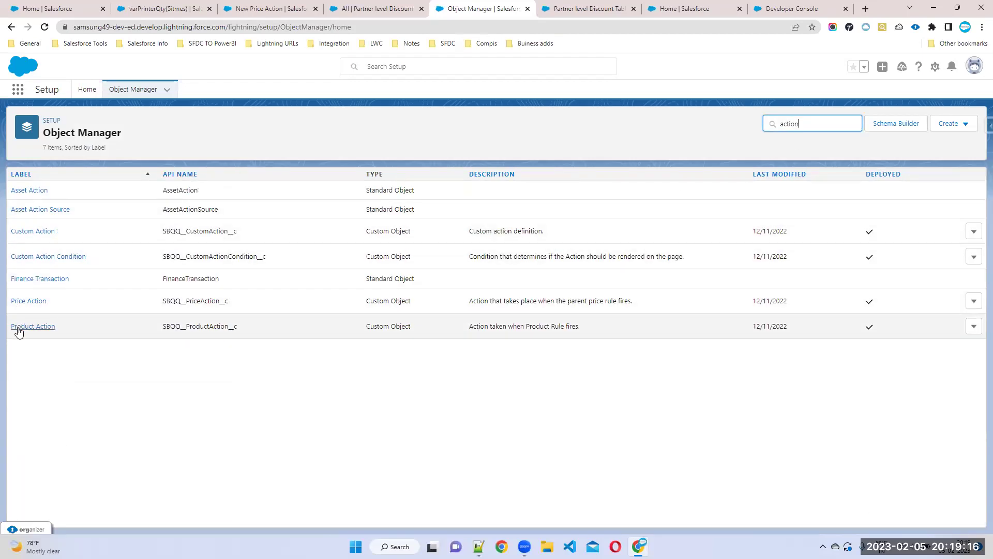
{"action": "left_click", "coordinate": [26, 302]}
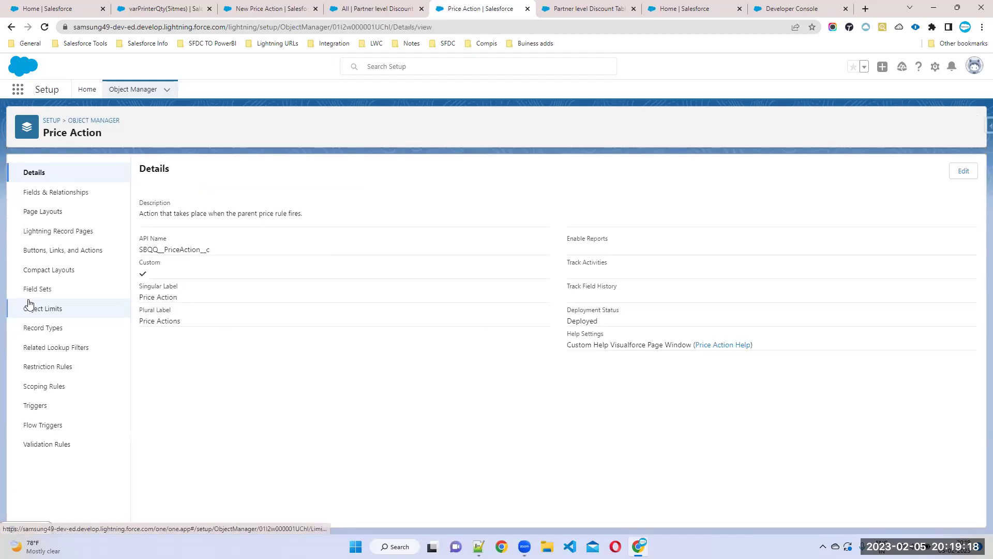
{"action": "left_click", "coordinate": [55, 194]}
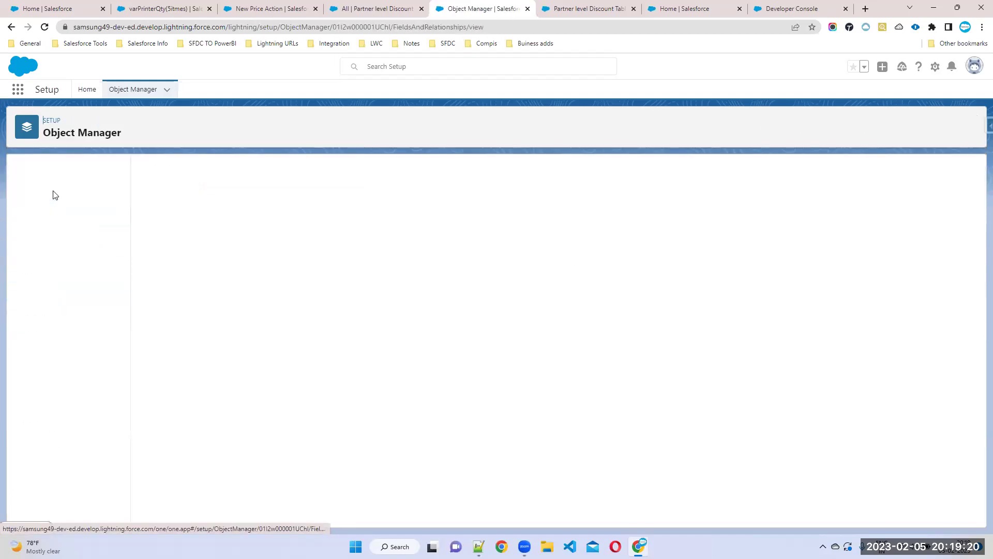
{"action": "left_click", "coordinate": [266, 7]}
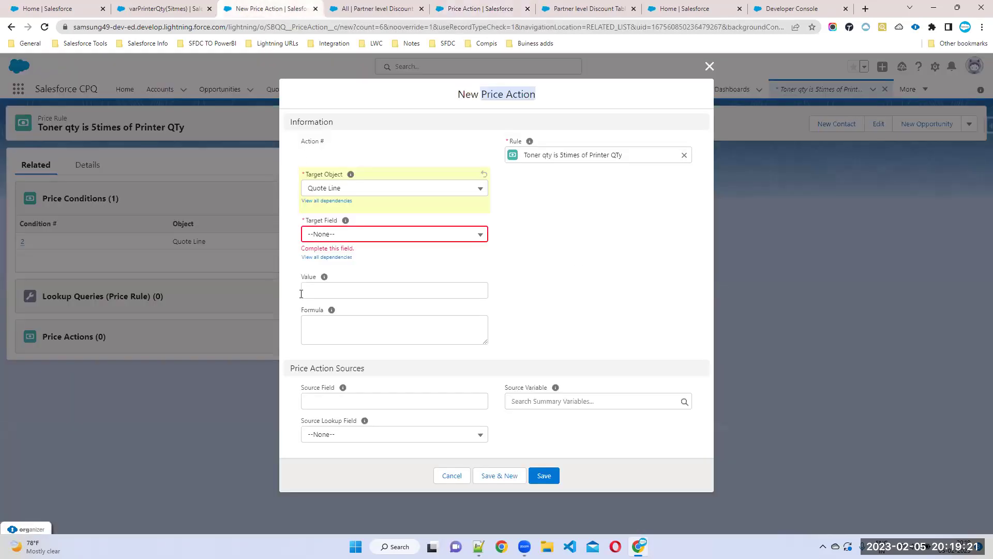
- Add SBQQ__Quantity__c as a new picklist value to the Price Action object's Target Field and save it
{"action": "left_click", "coordinate": [471, 16]}
{"action": "left_click", "coordinate": [690, 172]}
{"action": "type", "text": "targe"}
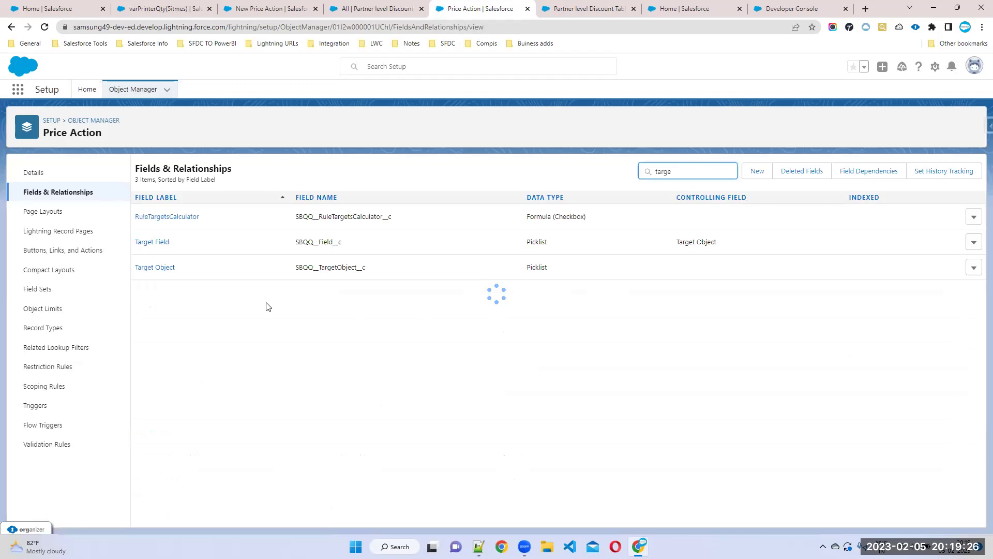
{"action": "left_click", "coordinate": [158, 249]}
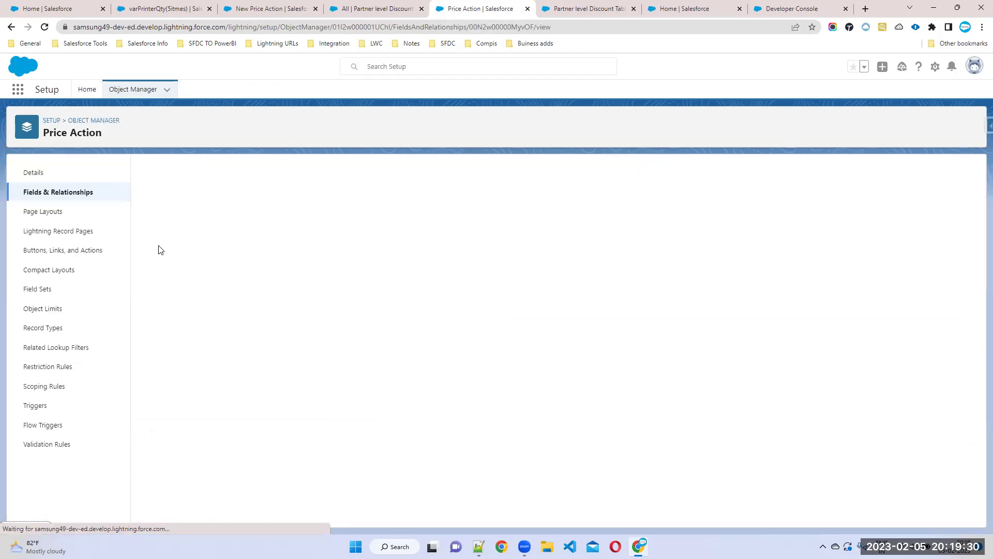
{"action": "scroll", "coordinate": [372, 381], "scroll_direction": "down", "scroll_amount": 8}
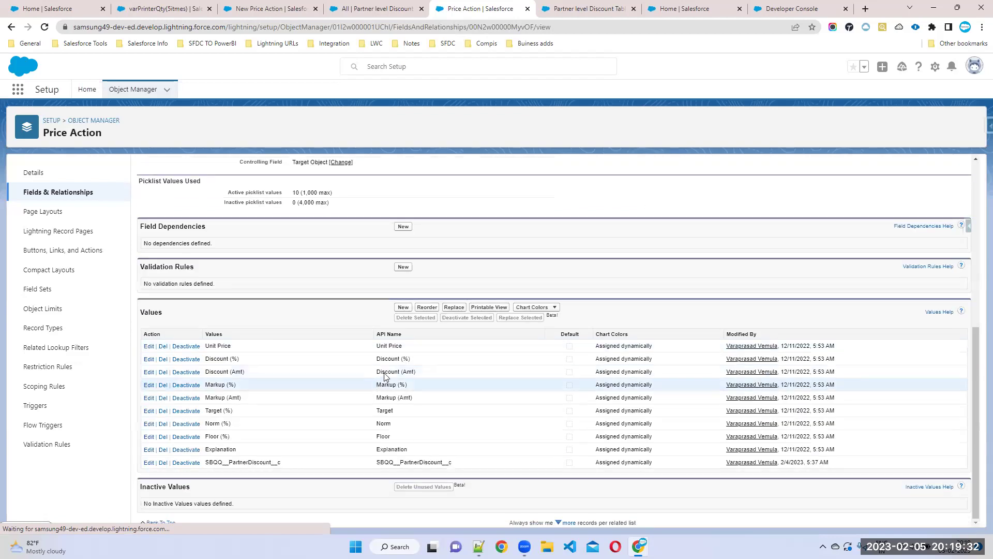
{"action": "left_click", "coordinate": [403, 308]}
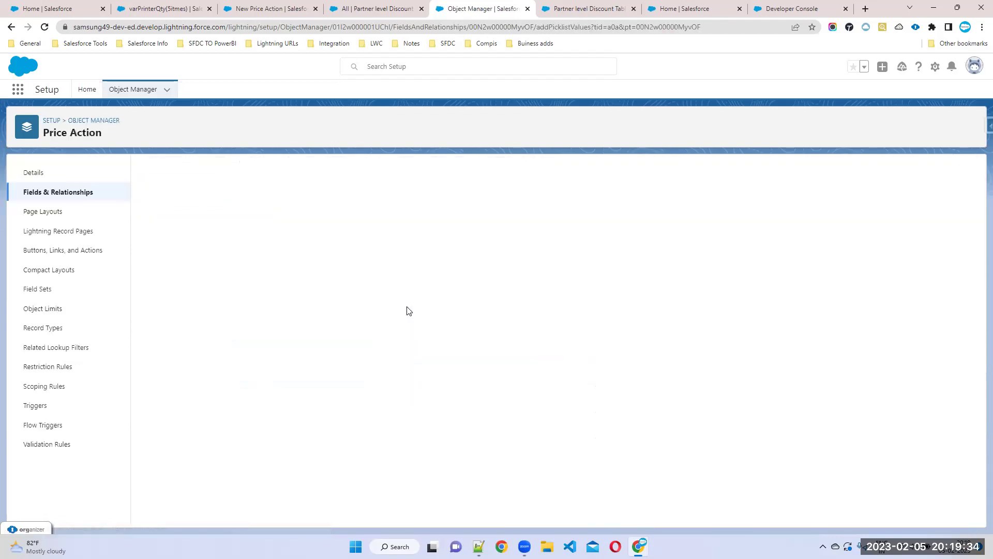
{"action": "left_click", "coordinate": [262, 295]}
{"action": "key", "text": "ctrl+v"}
{"action": "left_click", "coordinate": [401, 371]}
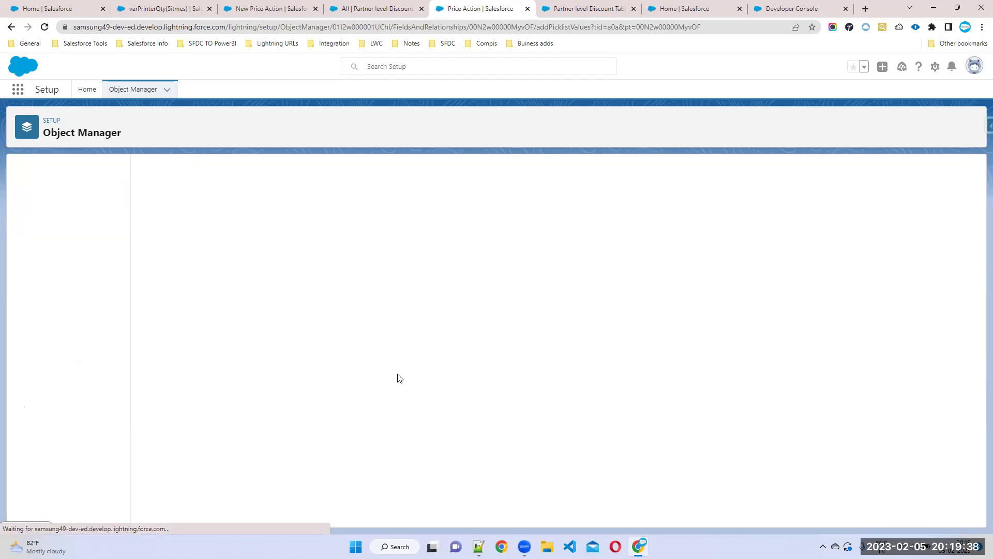
- Include SBQQ__Quantity__c under Quote Line in the dependency between Target Object and Target Field, and save the dependency
{"action": "left_click", "coordinate": [80, 193]}
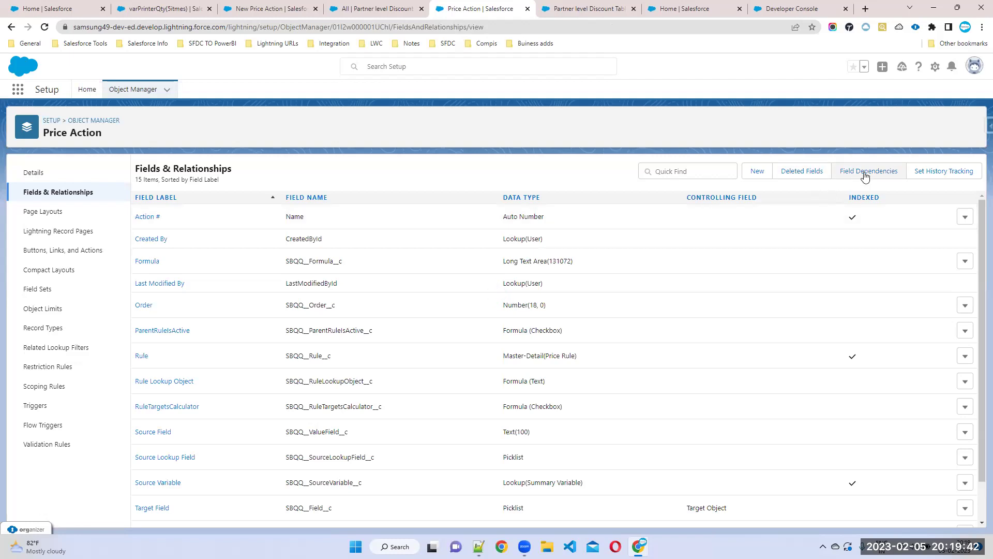
{"action": "left_click", "coordinate": [864, 173]}
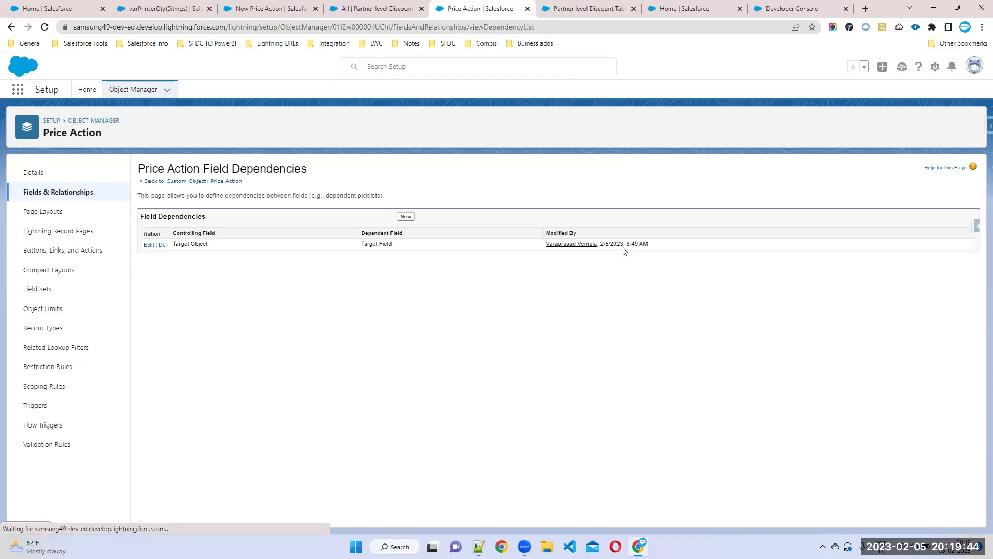
{"action": "left_click", "coordinate": [149, 245]}
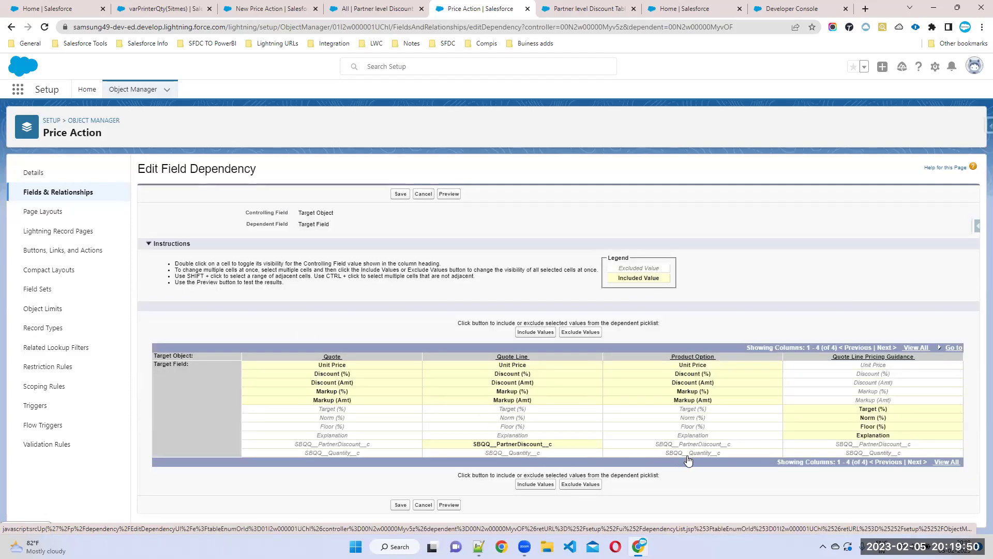
{"action": "left_click", "coordinate": [521, 453]}
{"action": "left_click", "coordinate": [535, 483]}
{"action": "left_click", "coordinate": [399, 505]}
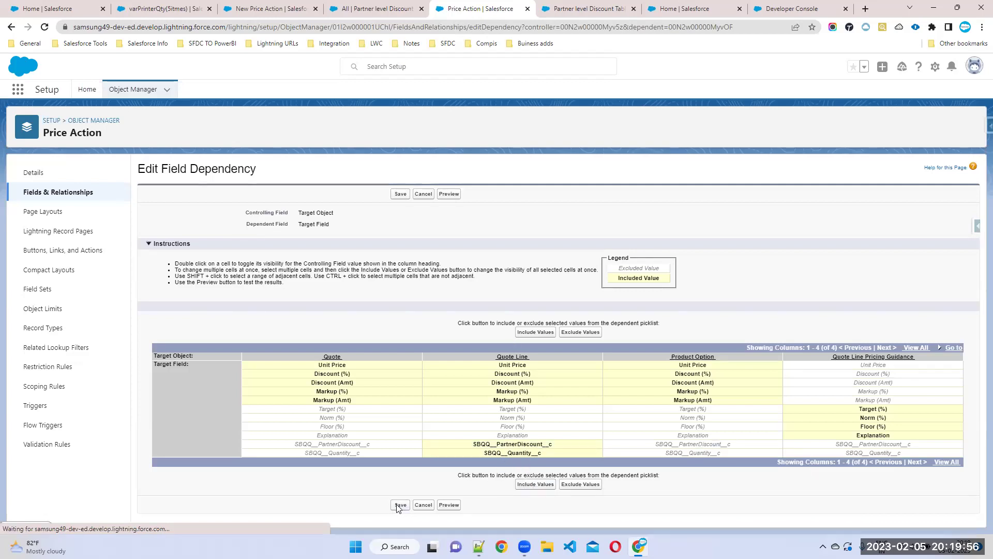
- Reload the new price action form and check which target fields are offered for the Quote Line target object
{"action": "left_click", "coordinate": [260, 8]}
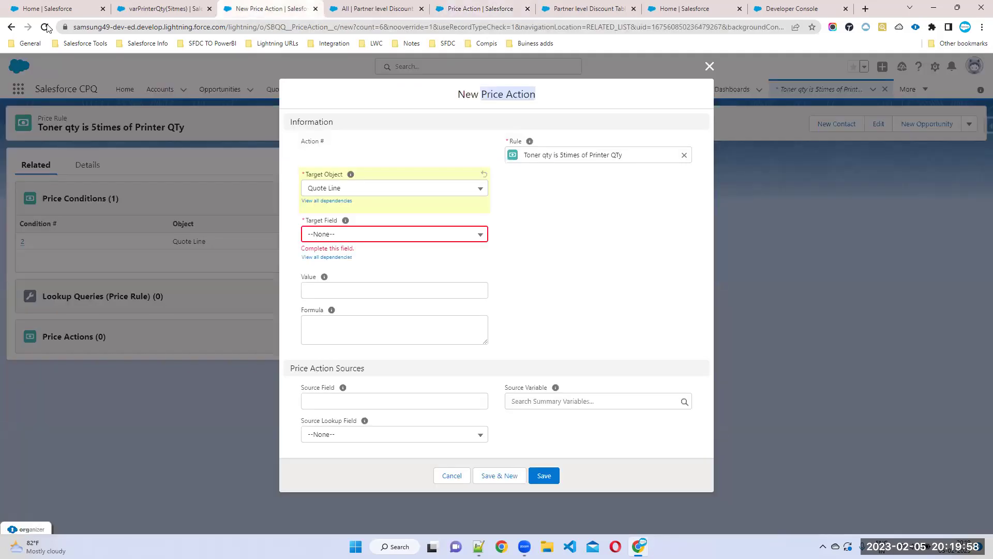
{"action": "left_click", "coordinate": [46, 28]}
{"action": "left_click", "coordinate": [538, 97]}
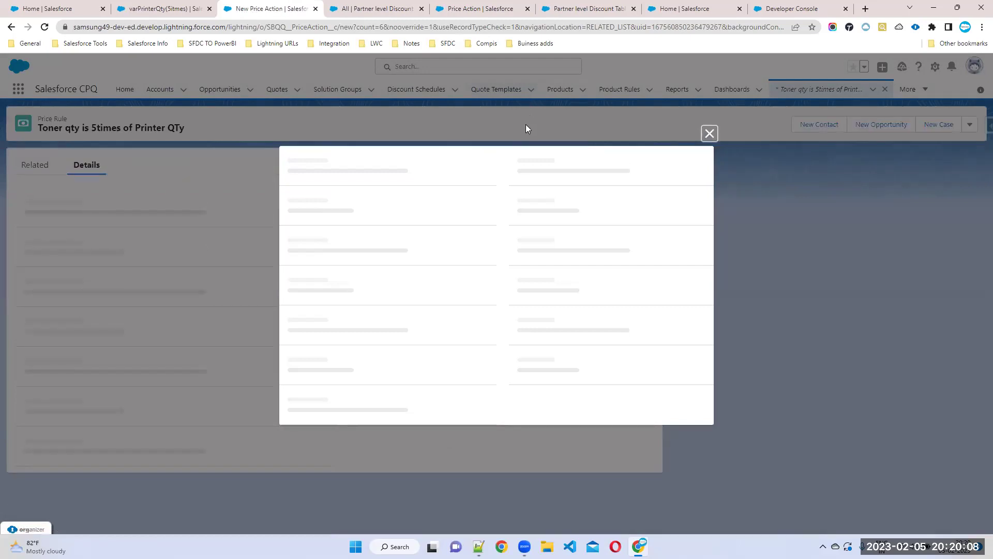
{"action": "left_click", "coordinate": [349, 199]}
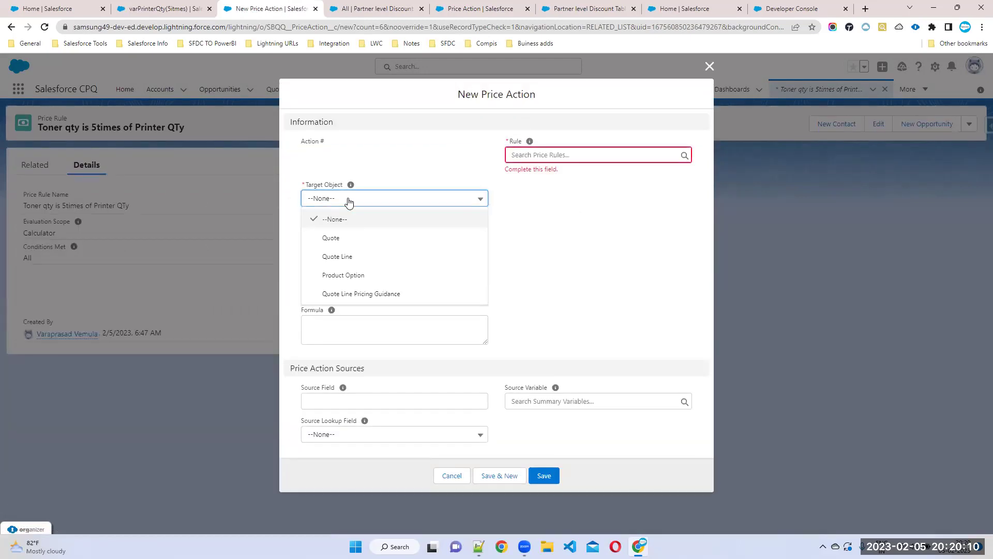
{"action": "left_click", "coordinate": [339, 256]}
{"action": "left_click", "coordinate": [342, 246]}
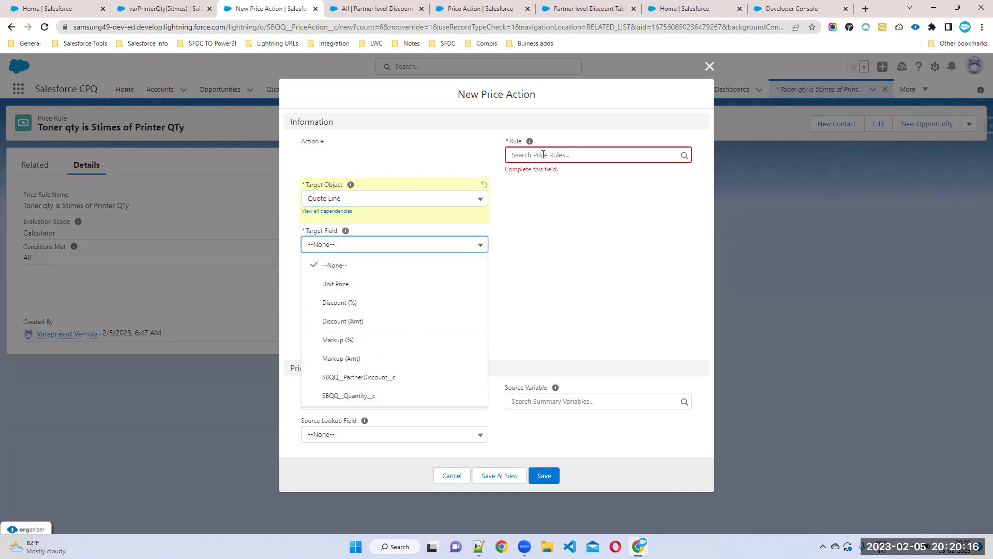
{"action": "left_click", "coordinate": [45, 27]}
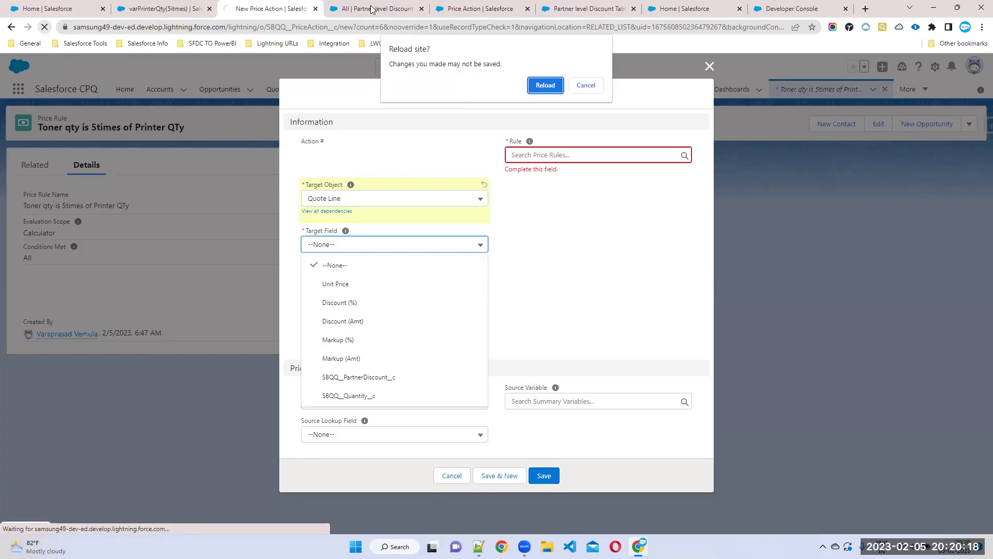
{"action": "left_click", "coordinate": [545, 85]}
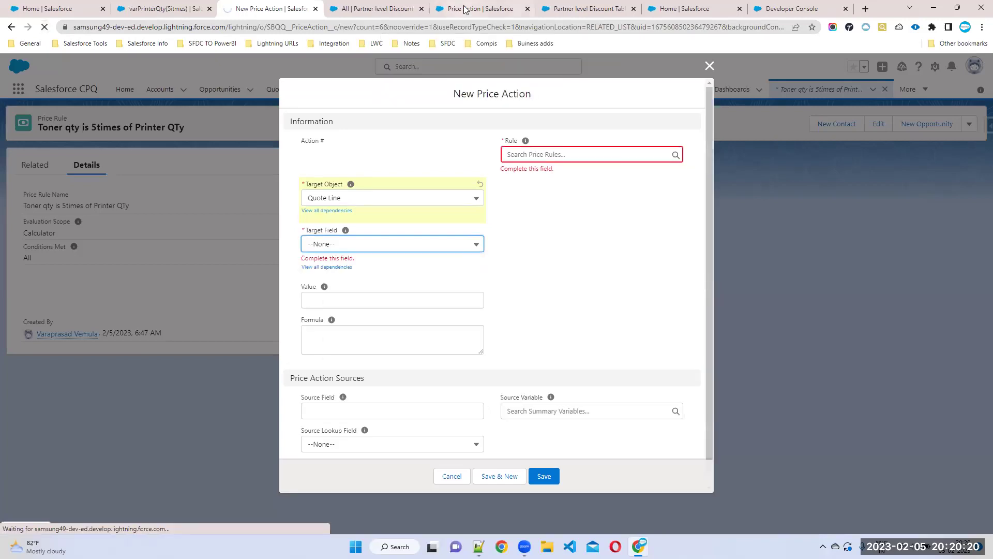
- Review the picklist values defined for Target Field on the Price Action object in Setup
{"action": "left_click", "coordinate": [481, 8]}
{"action": "left_click", "coordinate": [672, 171]}
{"action": "type", "text": "tar"}
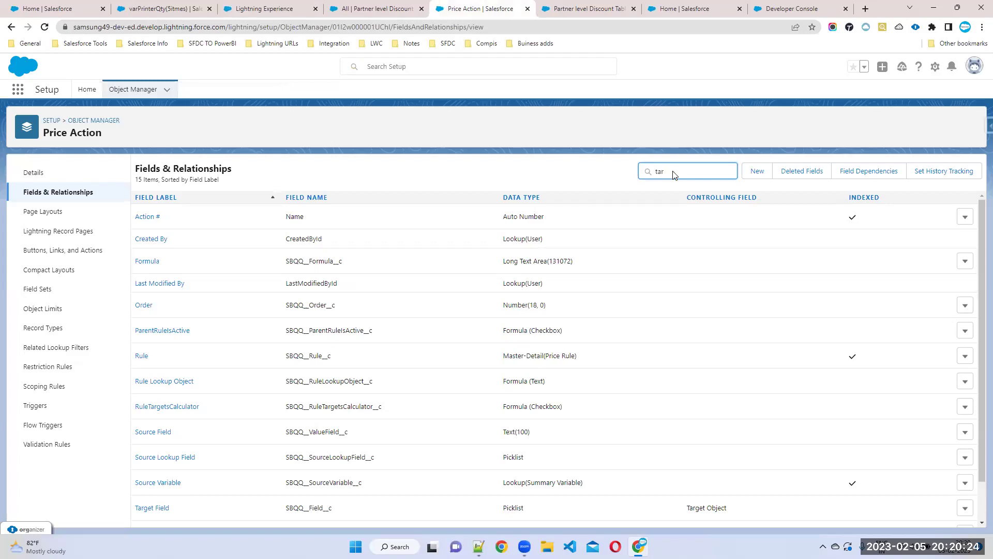
{"action": "left_click", "coordinate": [157, 245]}
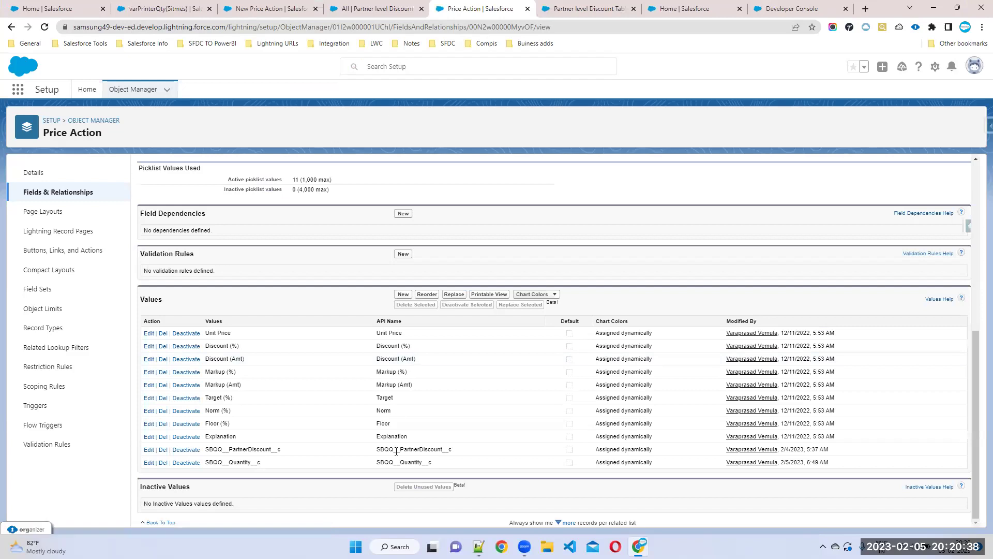
{"action": "left_click", "coordinate": [362, 9]}
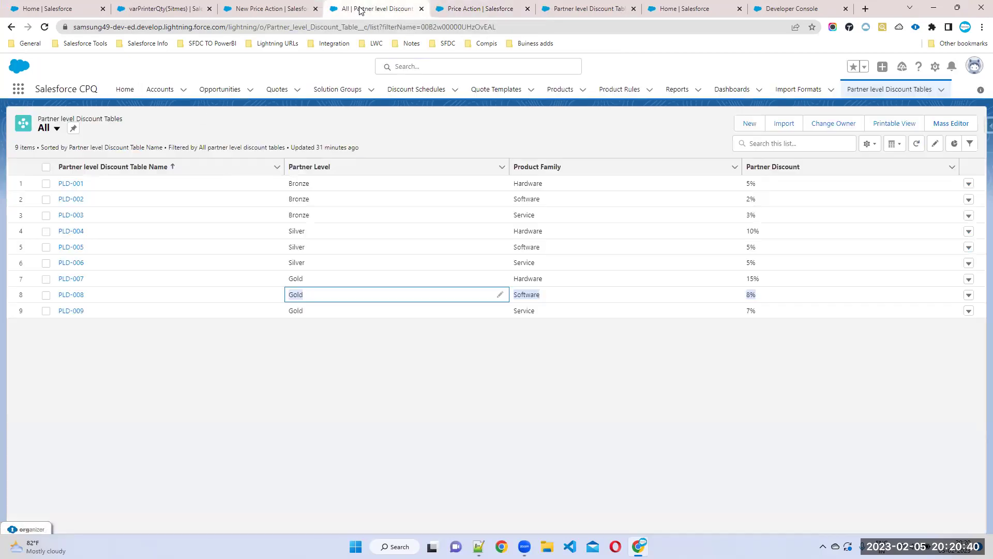
- Set the new price action's target object to Quote Line and its target field to SBQQ__Quantity__c
{"action": "left_click", "coordinate": [269, 9]}
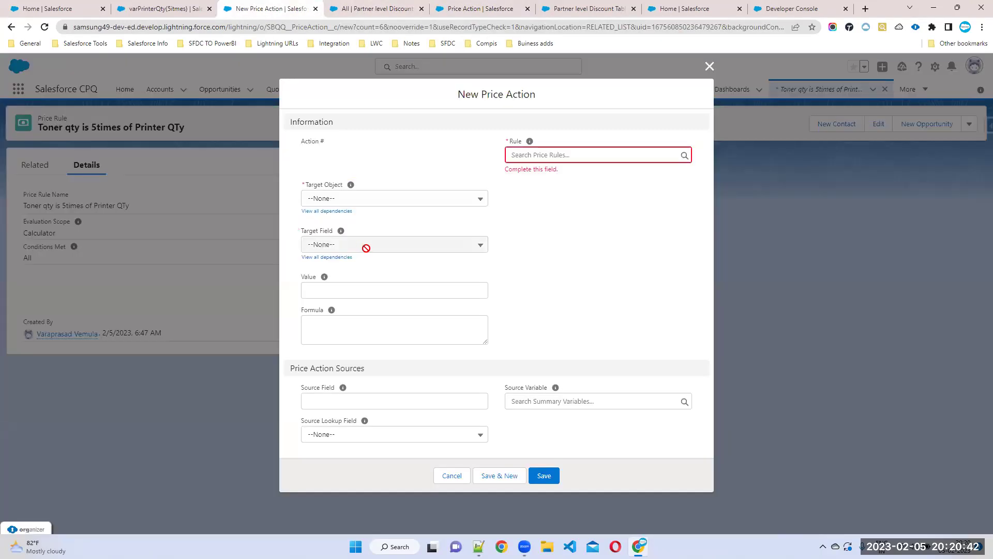
{"action": "left_click", "coordinate": [434, 198]}
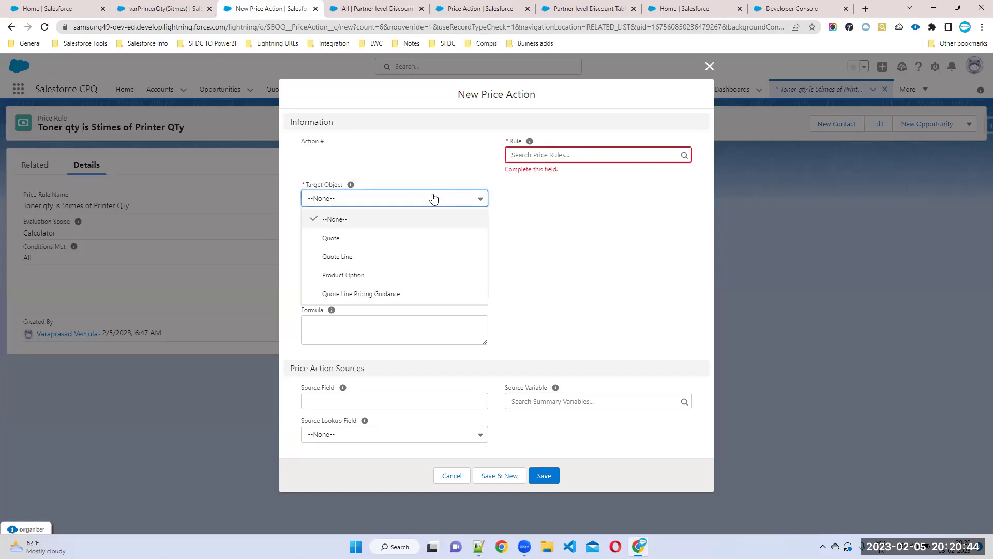
{"action": "left_click", "coordinate": [361, 258]}
{"action": "left_click", "coordinate": [359, 245]}
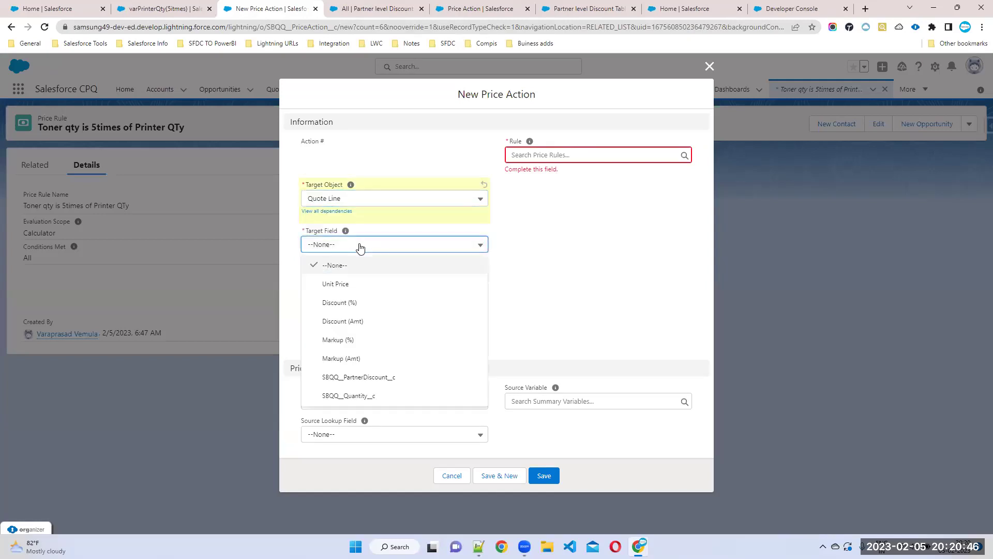
{"action": "left_click", "coordinate": [362, 396]}
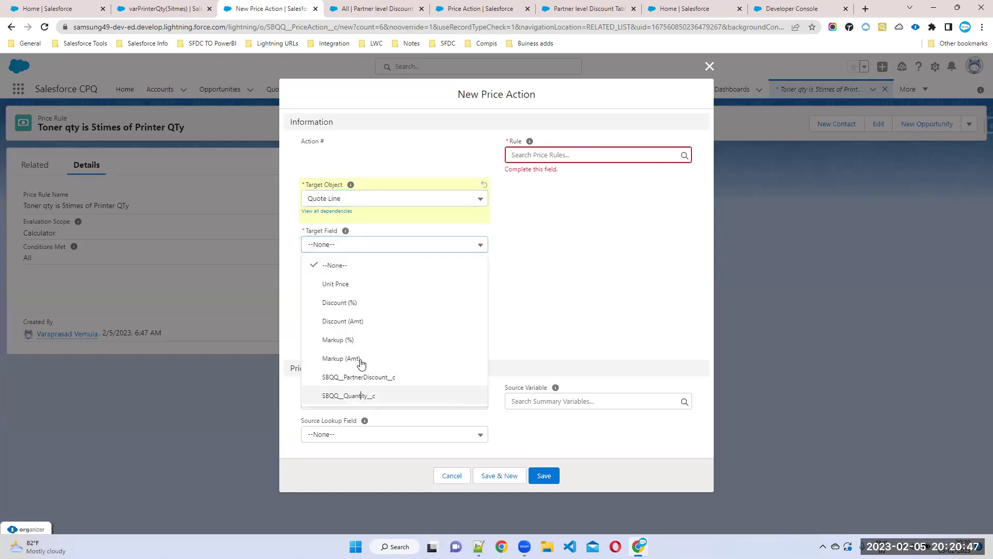
- Assign the rule Toner qty is 5times of Printer QTy and the source variable varPrinterQty(5itmes) to the price action
{"action": "left_click", "coordinate": [549, 153]}
{"action": "left_click", "coordinate": [565, 197]}
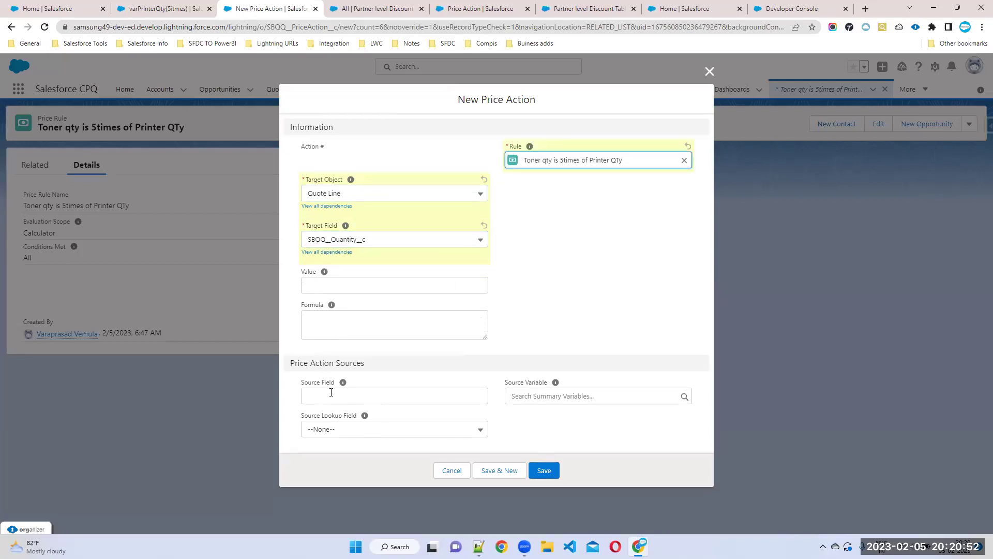
{"action": "left_click", "coordinate": [543, 394]}
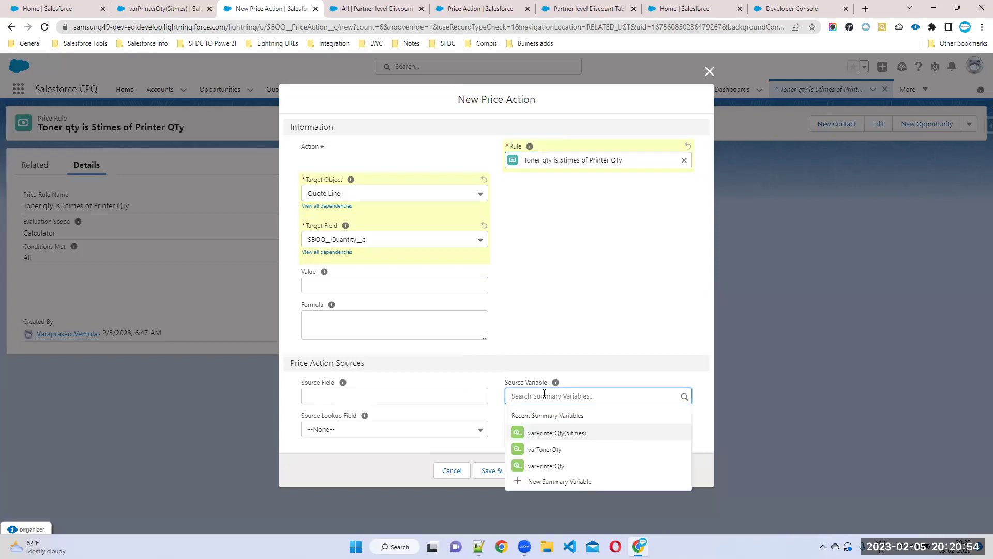
{"action": "left_click", "coordinate": [563, 431]}
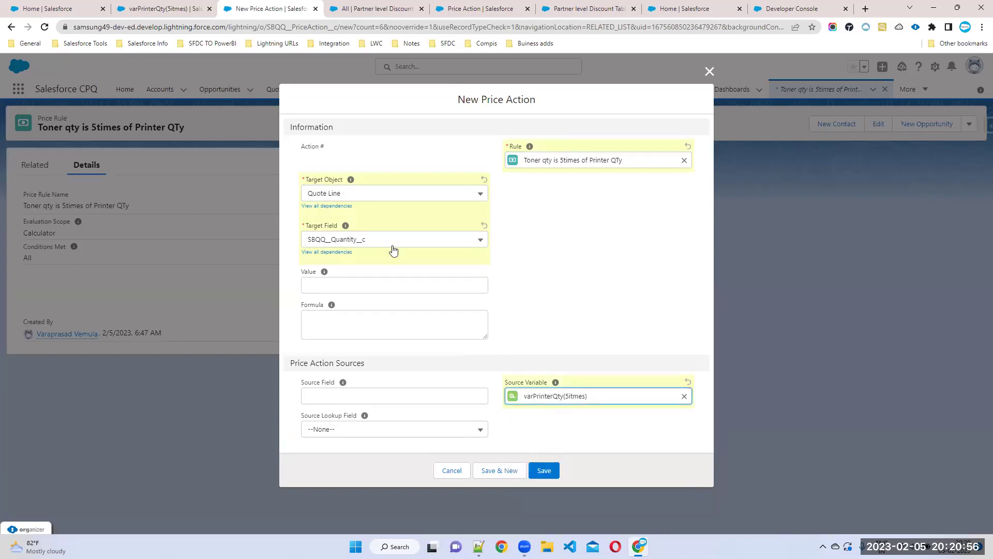
- Save the new price action for the toner quantity rule
{"action": "left_click", "coordinate": [550, 471]}
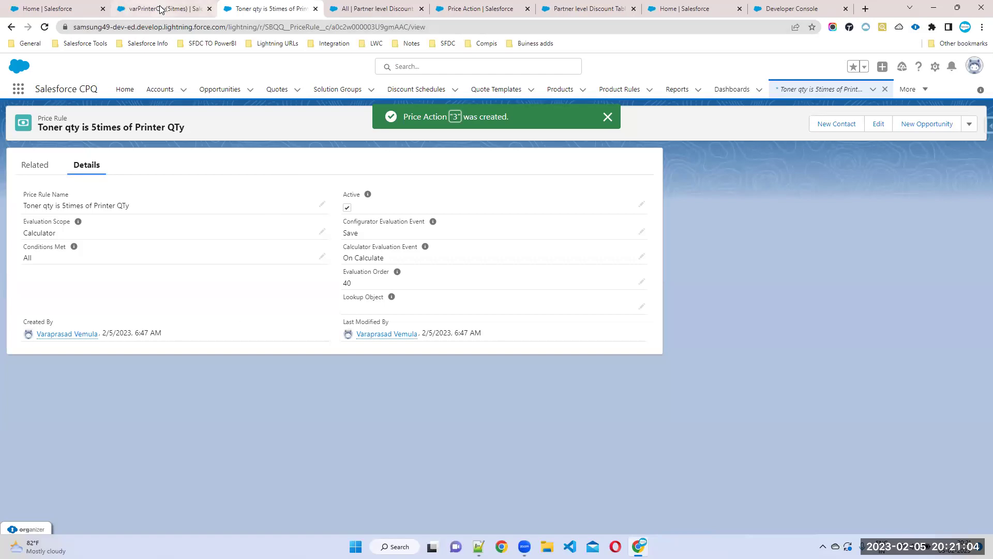
- Open the Quotes list in a separate browser tab and create a new quote with the default values
{"action": "middle_click", "coordinate": [285, 95]}
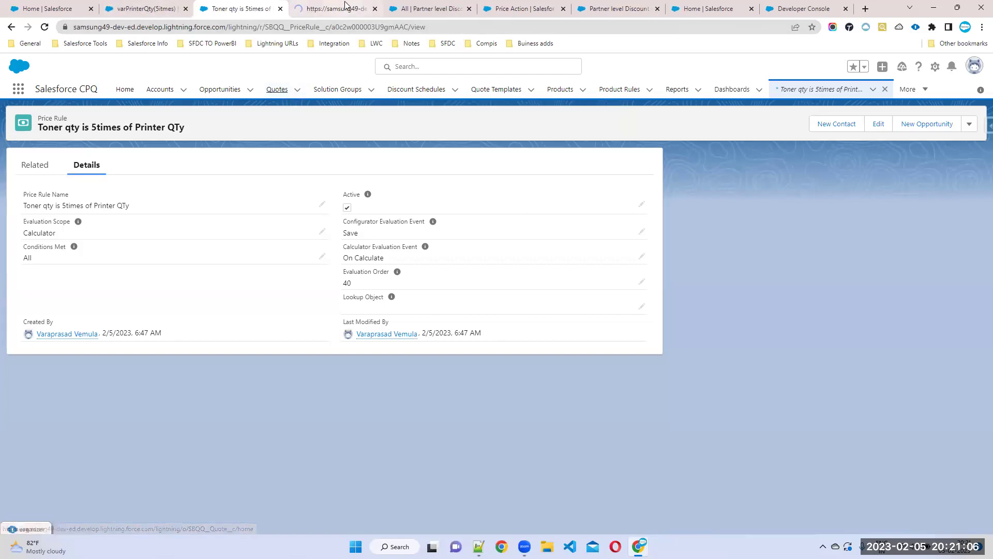
{"action": "left_click", "coordinate": [346, 7]}
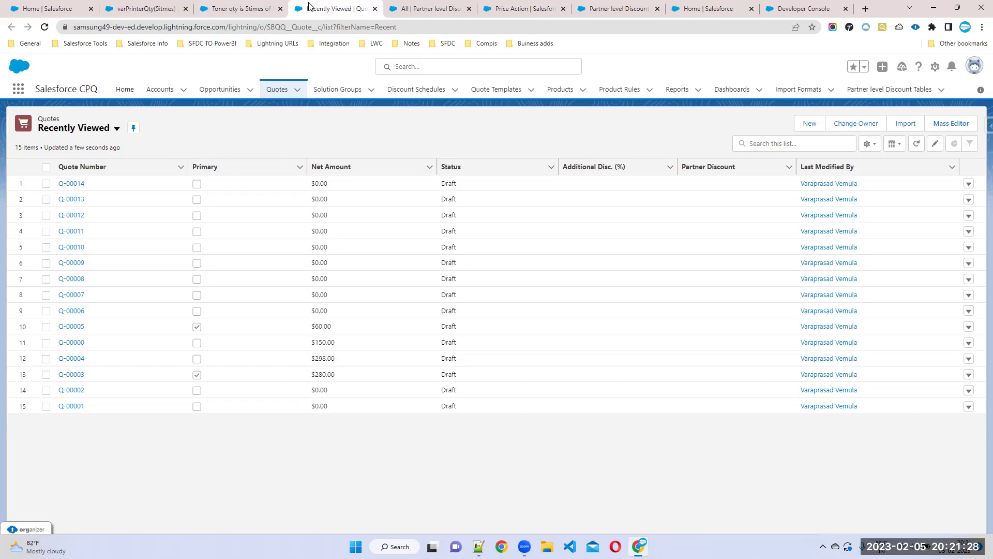
{"action": "left_click", "coordinate": [802, 124]}
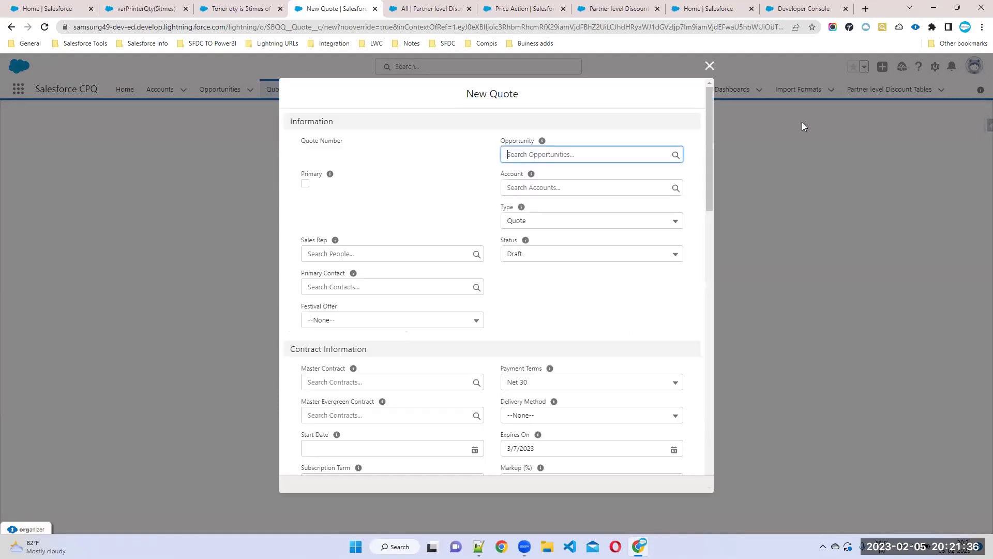
{"action": "right_click", "coordinate": [543, 383]}
{"action": "left_click", "coordinate": [545, 477]}
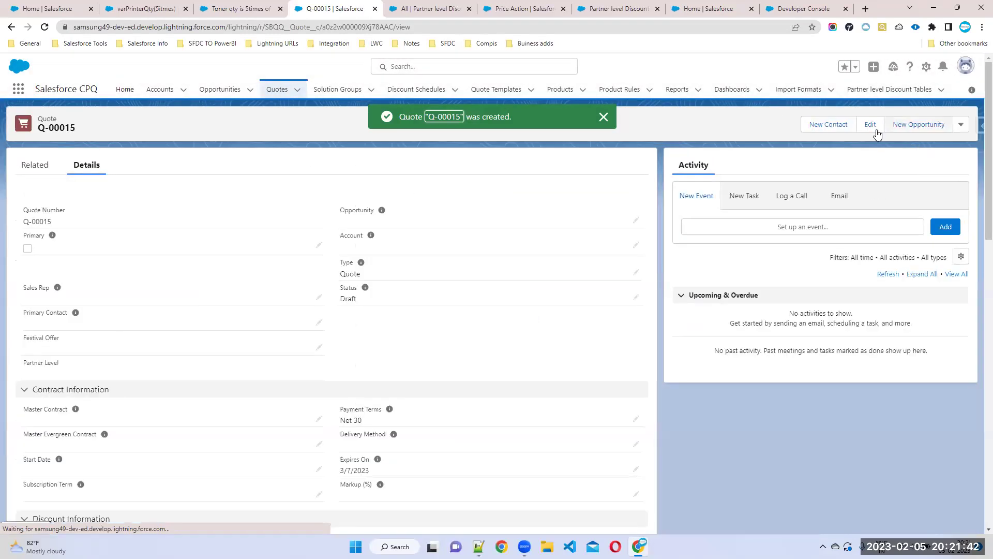
- Open the line editor for the new quote and save a price book choice for it
{"action": "left_click", "coordinate": [964, 128]}
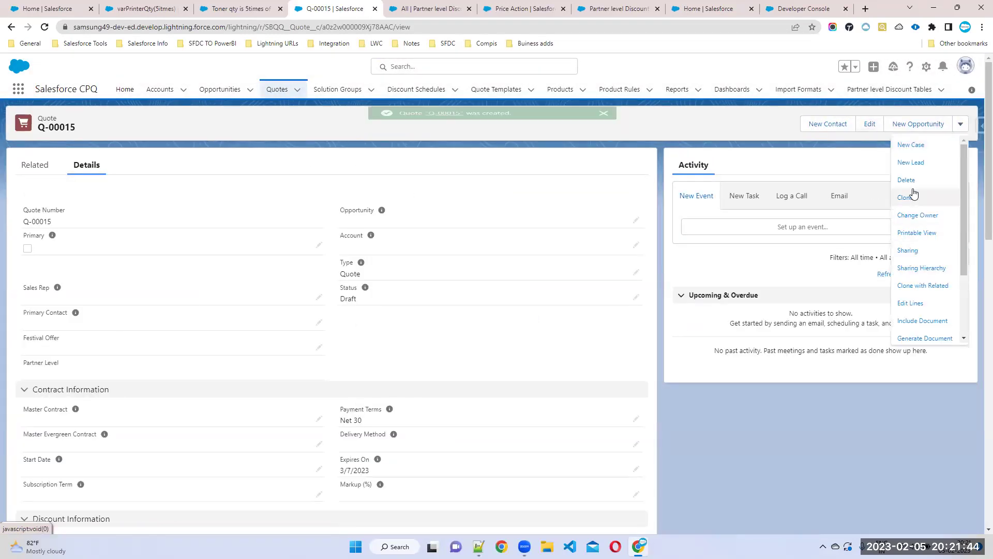
{"action": "left_click", "coordinate": [917, 306]}
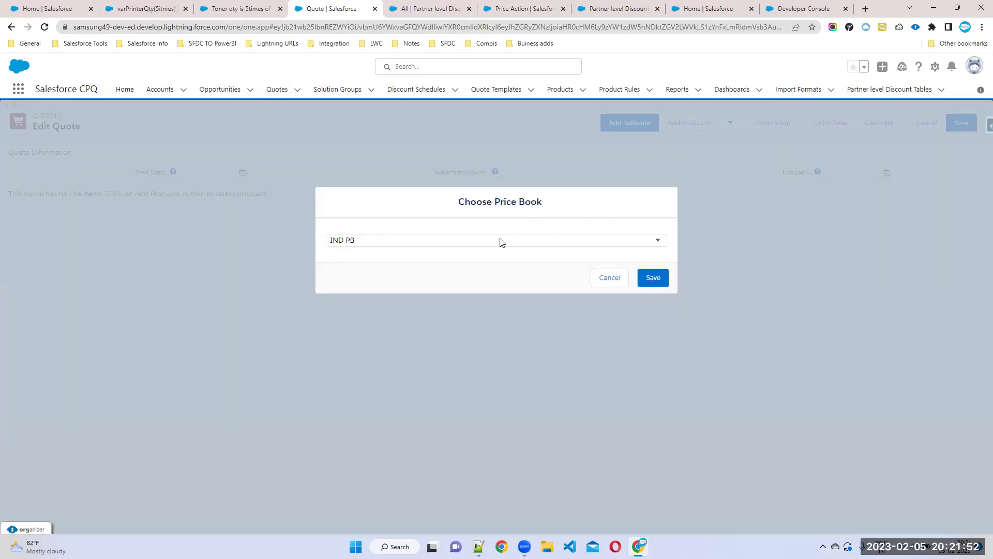
{"action": "left_click", "coordinate": [501, 241]}
{"action": "left_click", "coordinate": [366, 273]}
{"action": "left_click", "coordinate": [656, 282]}
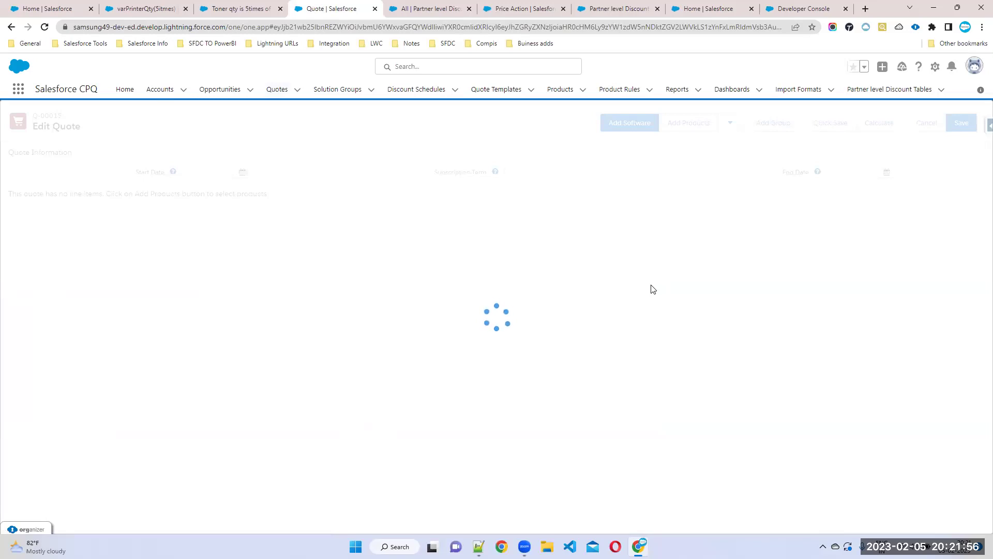
- Add the Laser Printer and Toner Cartridge products to the quote
{"action": "left_click", "coordinate": [694, 127]}
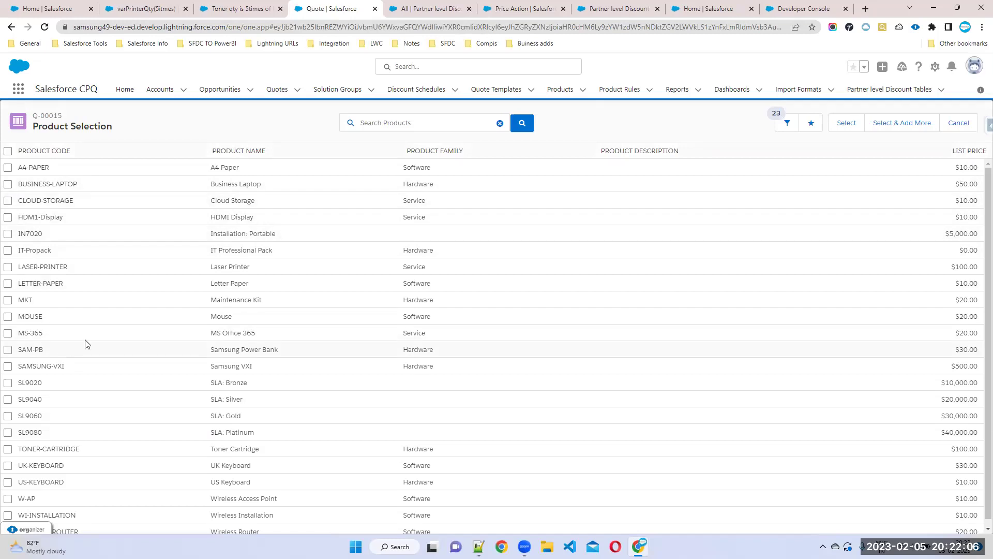
{"action": "left_click", "coordinate": [13, 267]}
{"action": "scroll", "coordinate": [131, 339], "scroll_direction": "down", "scroll_amount": 1}
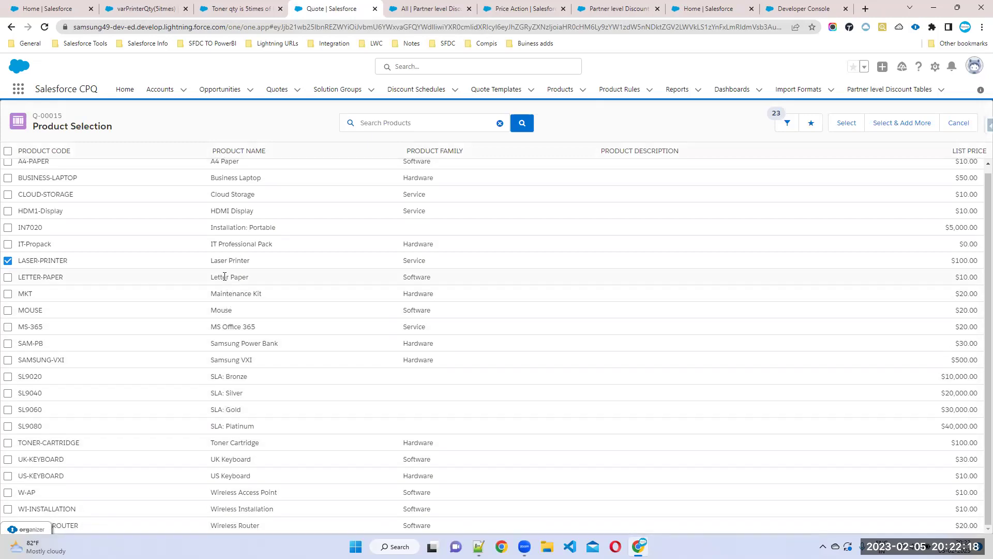
{"action": "scroll", "coordinate": [221, 246], "scroll_direction": "up", "scroll_amount": 1}
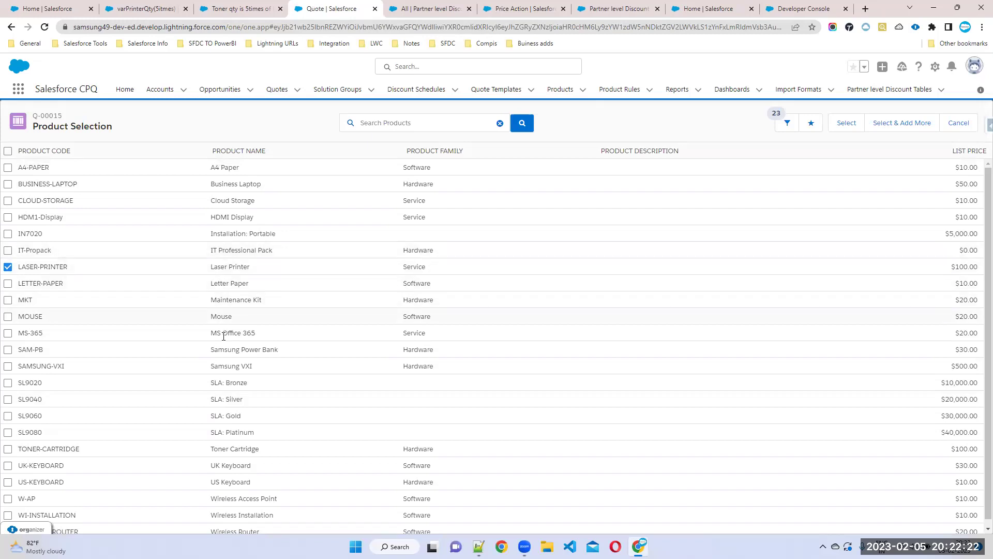
{"action": "left_click", "coordinate": [8, 449]}
{"action": "left_click", "coordinate": [847, 123]}
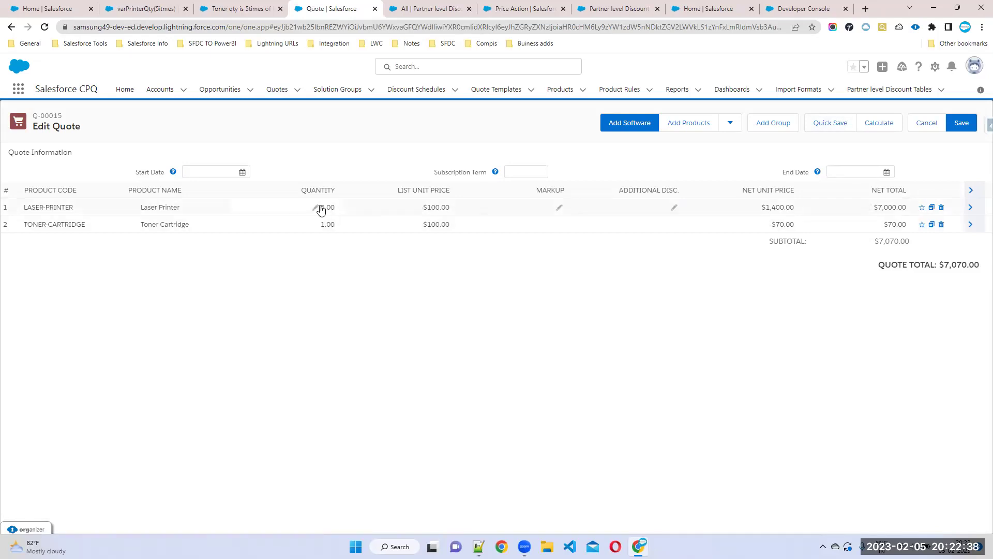
- Set the Toner Cartridge quantity to 2 and recalculate the quote
{"action": "left_click", "coordinate": [318, 226]}
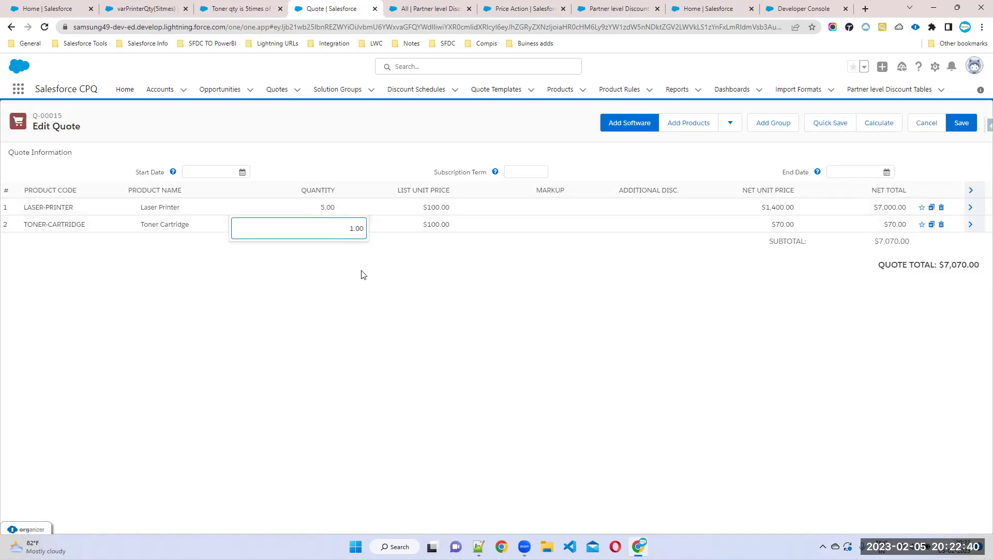
{"action": "type", "text": "2"}
{"action": "left_click", "coordinate": [416, 299]}
{"action": "left_click", "coordinate": [872, 124]}
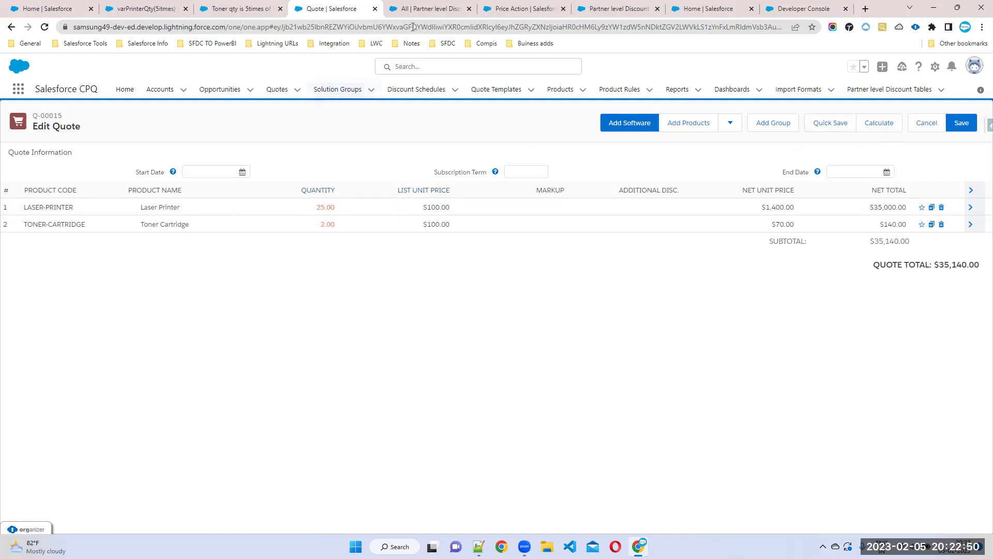
- Open the Product Code price condition of the toner quantity rule for editing and clear its filter value
{"action": "left_click", "coordinate": [242, 7]}
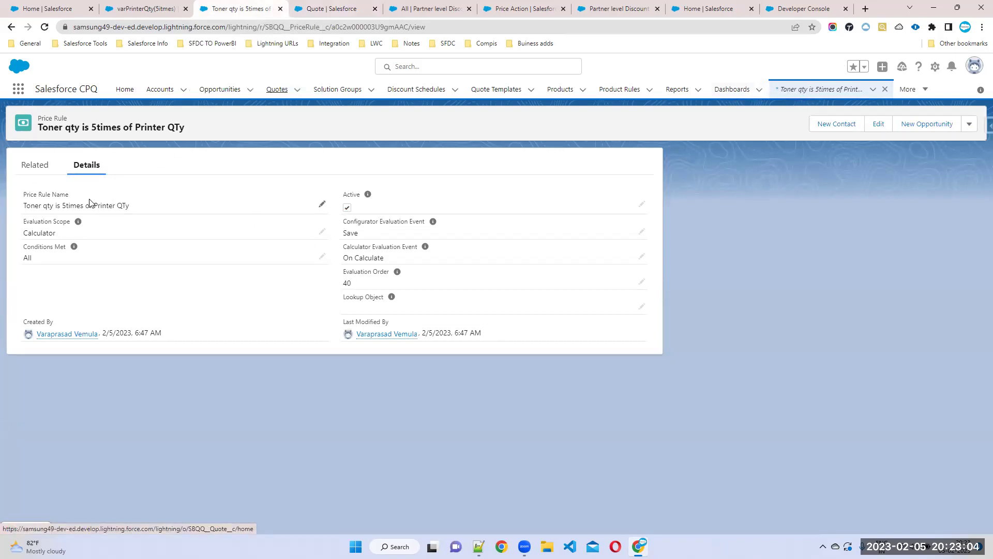
{"action": "left_click", "coordinate": [37, 165]}
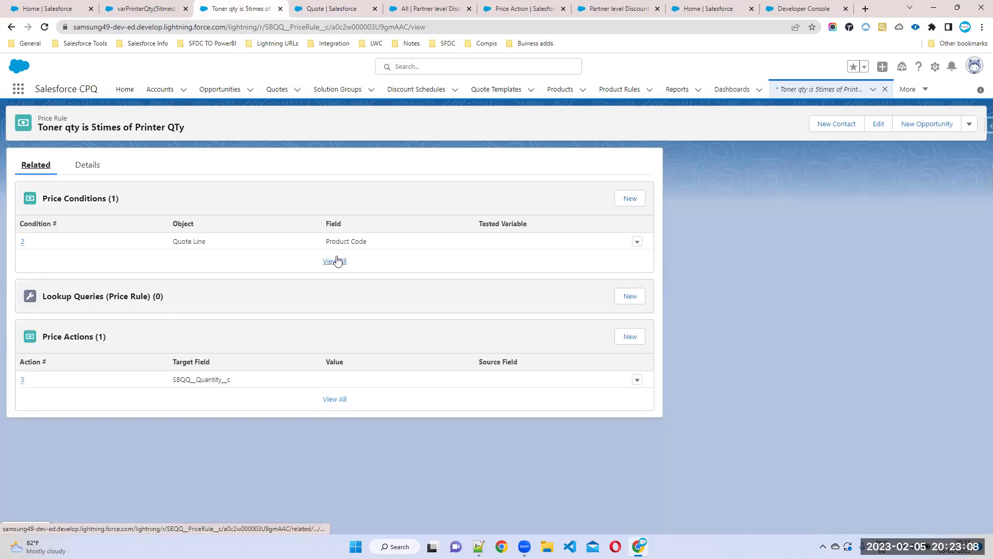
{"action": "left_click", "coordinate": [637, 245]}
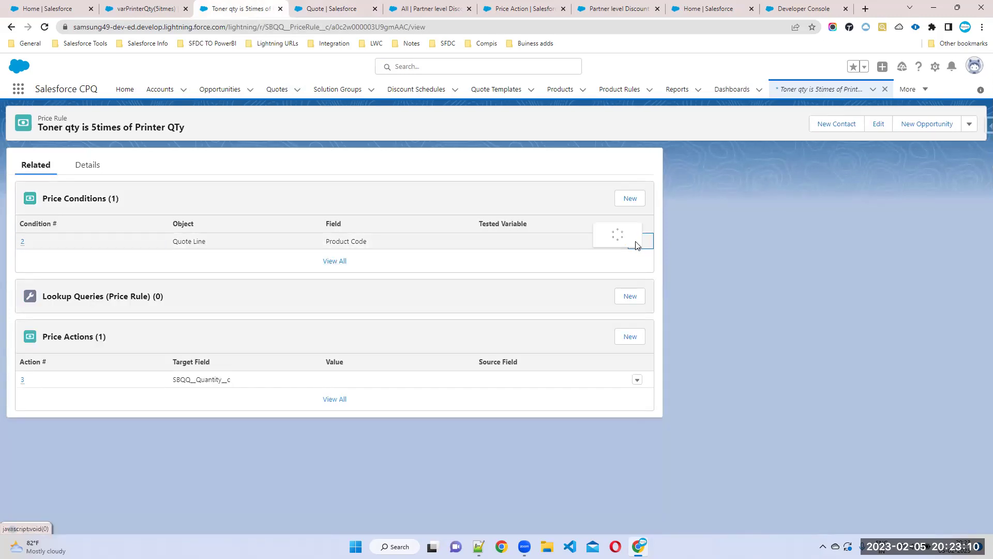
{"action": "left_click", "coordinate": [614, 218]}
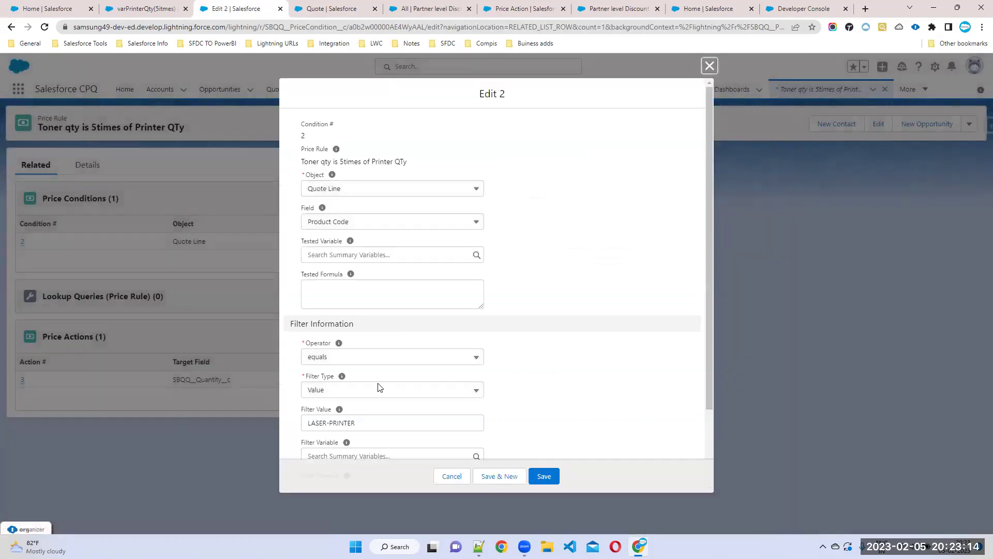
{"action": "left_click_drag", "start_coordinate": [368, 423], "coordinate": [266, 420]}
{"action": "key", "text": "BackSpace"}
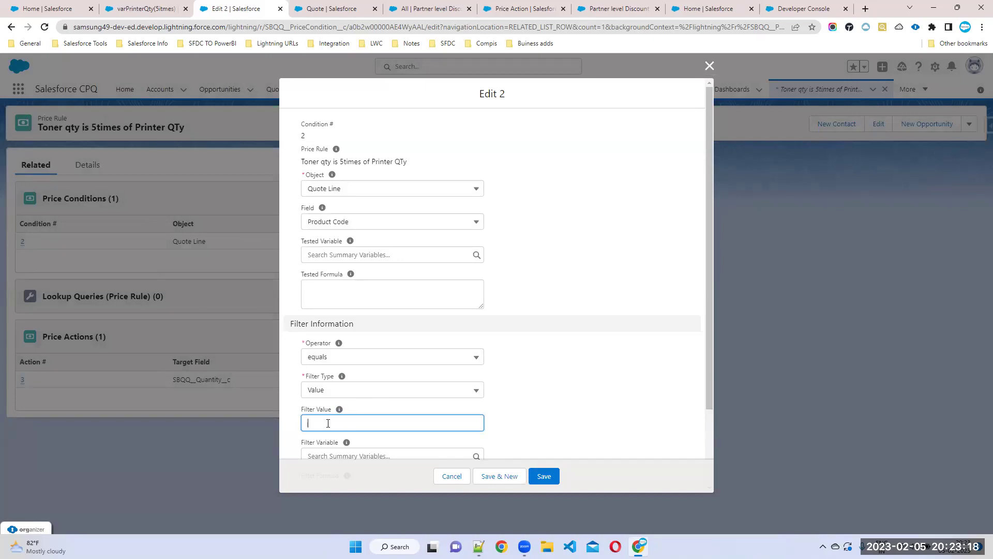
- Search globally for tone, open the Toner Cartridge product and copy its product code
{"action": "left_click", "coordinate": [335, 8]}
{"action": "left_click", "coordinate": [429, 9]}
{"action": "left_click", "coordinate": [417, 64]}
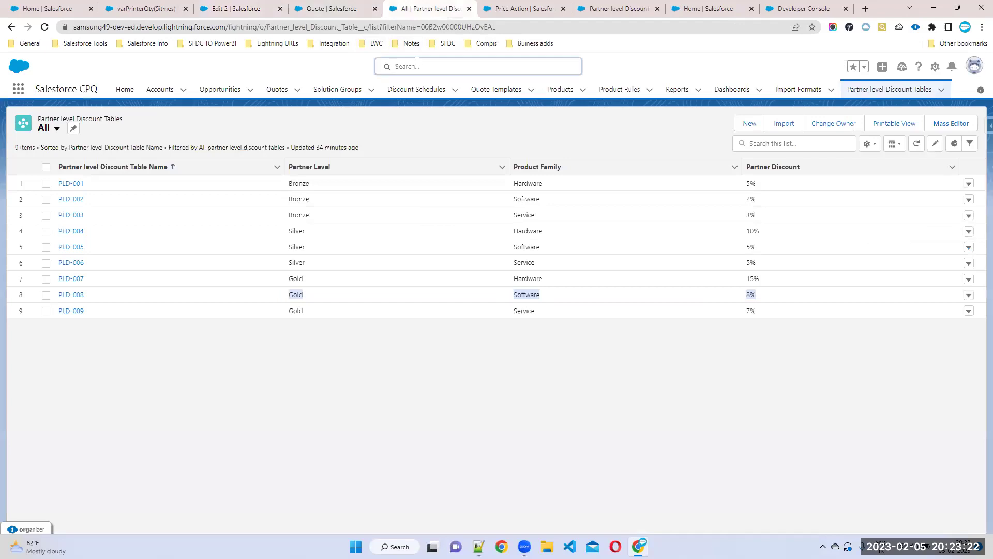
{"action": "type", "text": "tone"}
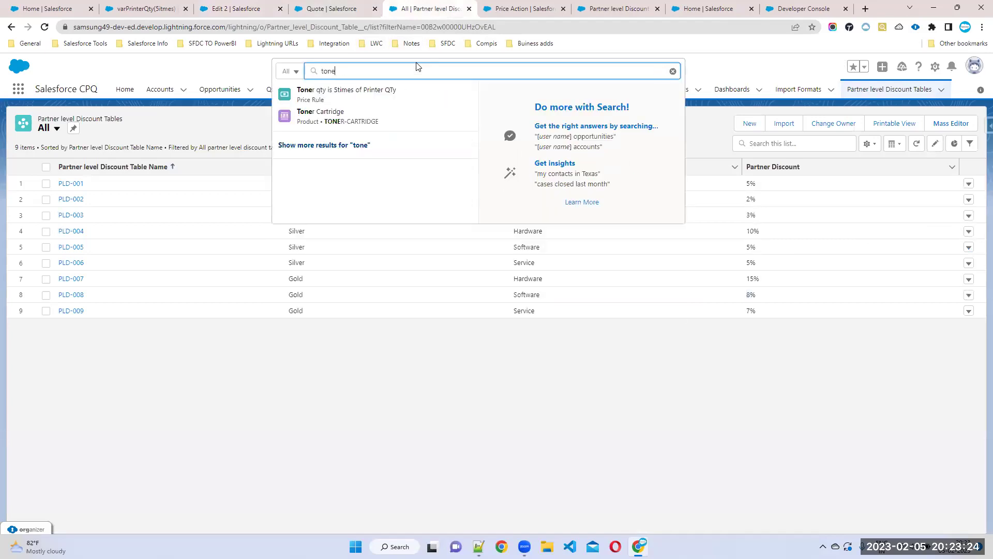
{"action": "left_click", "coordinate": [369, 113]}
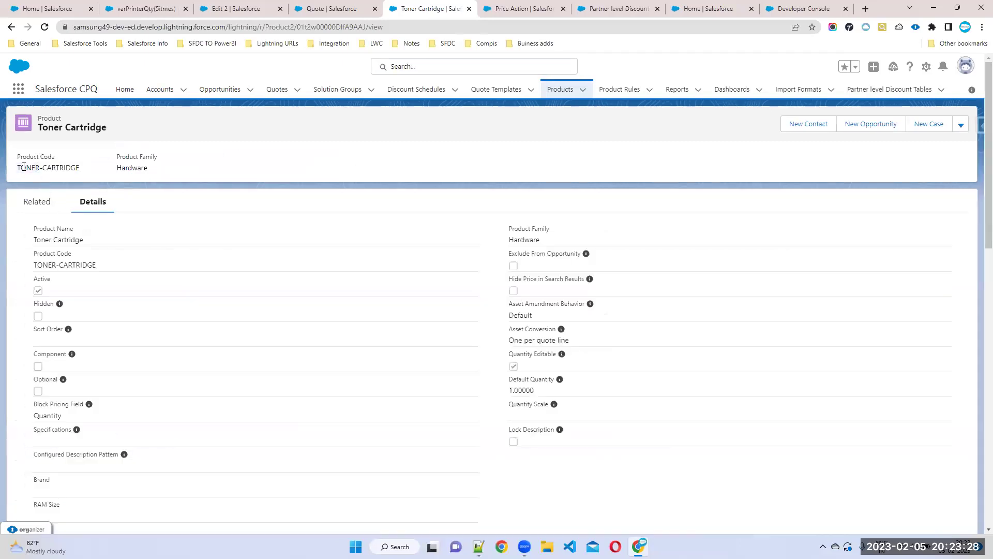
{"action": "left_click_drag", "start_coordinate": [20, 167], "coordinate": [78, 169]}
{"action": "key", "text": "ctrl+c"}
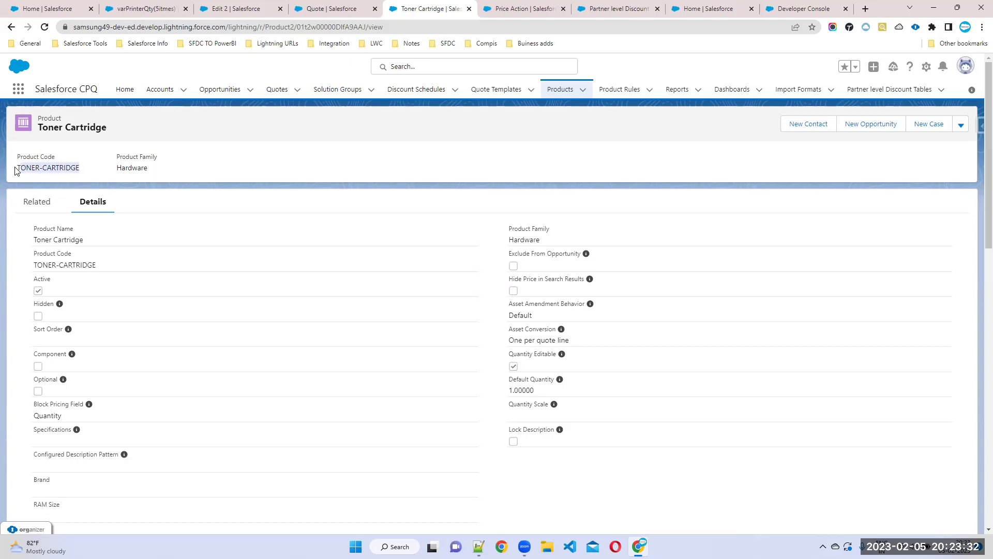
- Set the price condition's filter value to TONER-CARTRIDGE and save the condition
{"action": "left_click", "coordinate": [311, 5]}
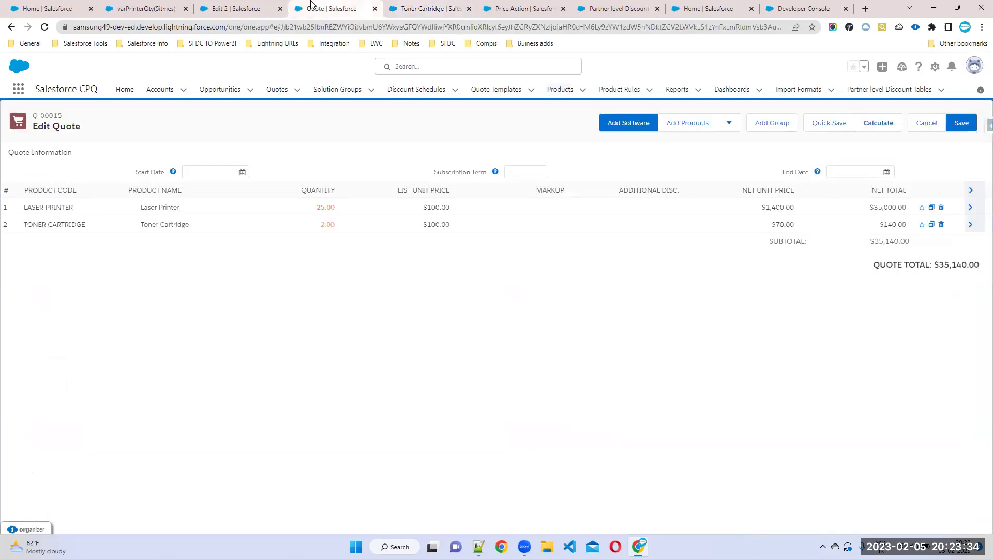
{"action": "left_click", "coordinate": [212, 11]}
{"action": "left_click", "coordinate": [167, 6]}
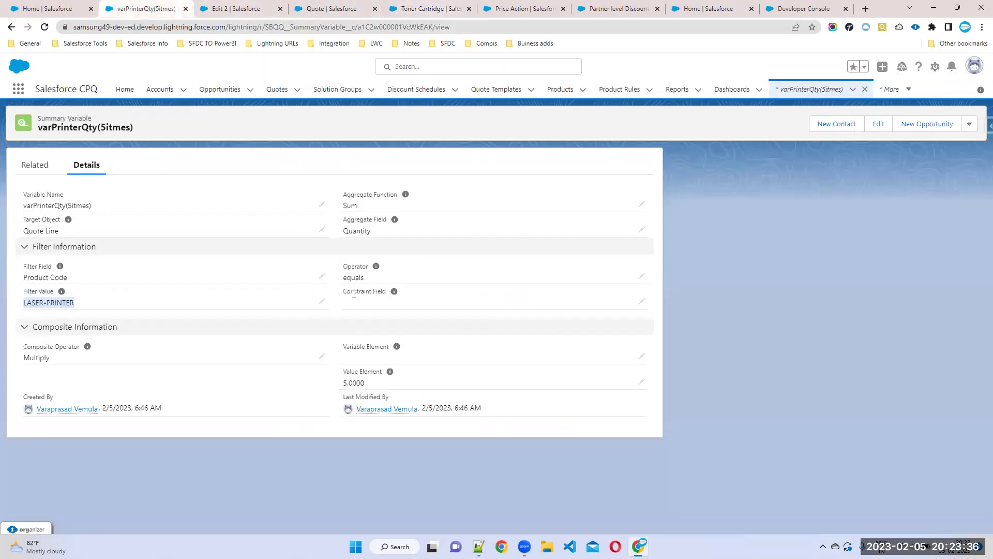
{"action": "left_click", "coordinate": [216, 6]}
{"action": "key", "text": "ctrl+v"}
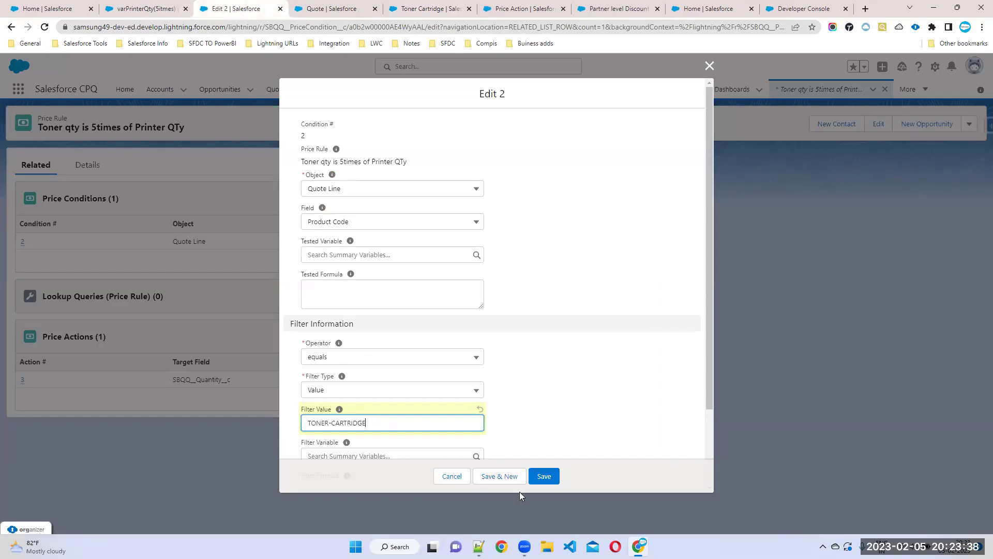
{"action": "left_click", "coordinate": [550, 476]}
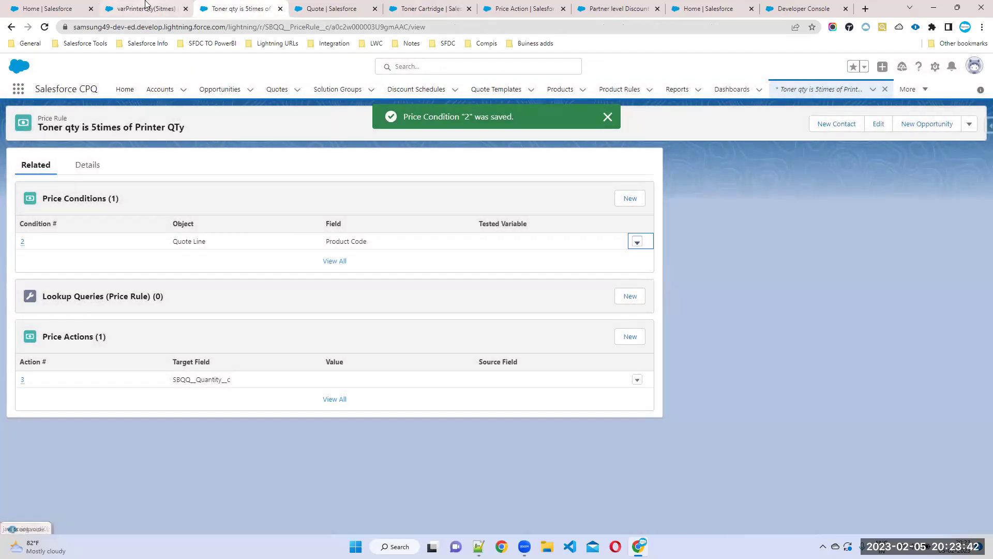
- Reload the quote line editor and add the Laser Printer and Toner Cartridge products to the quote
{"action": "left_click", "coordinate": [145, 6]}
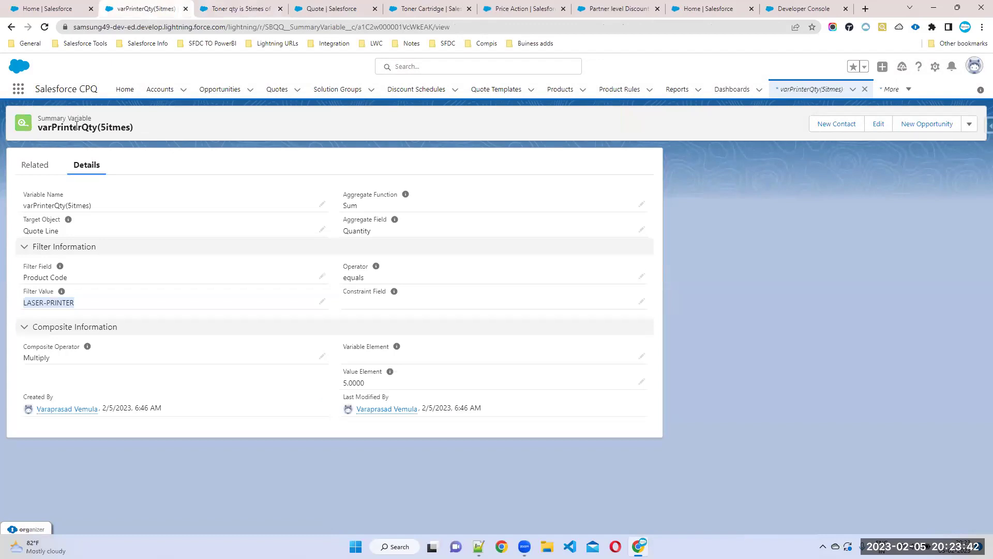
{"action": "left_click", "coordinate": [331, 8]}
{"action": "left_click", "coordinate": [44, 27]}
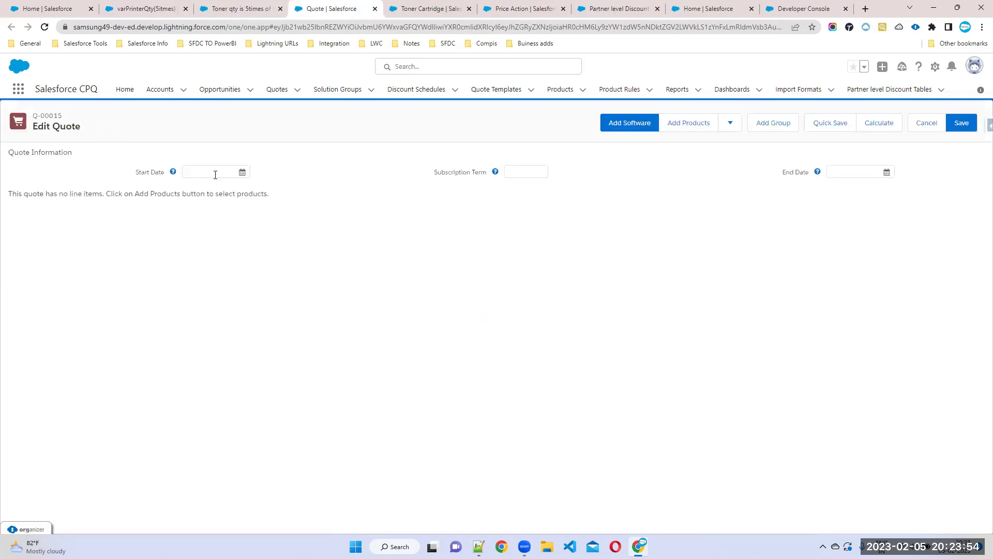
{"action": "left_click", "coordinate": [699, 129]}
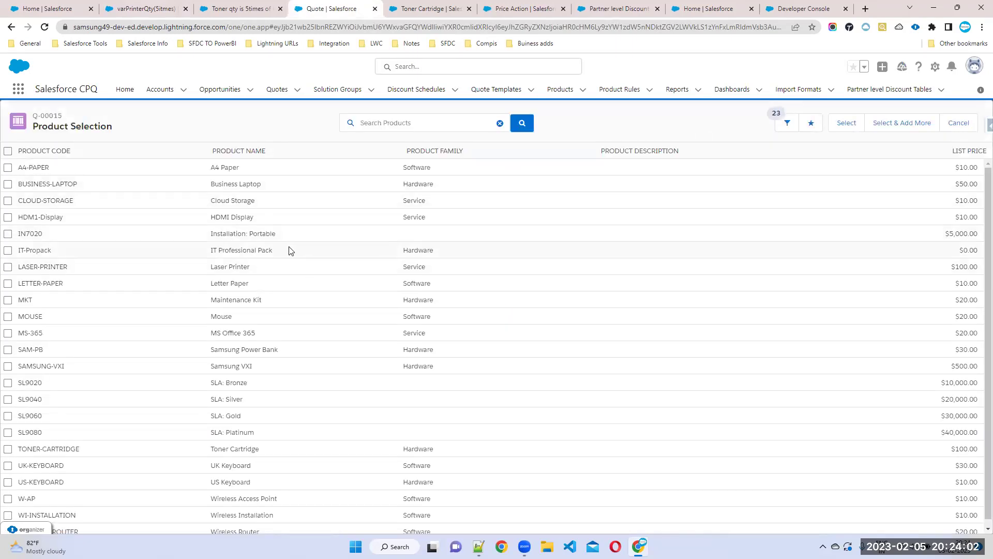
{"action": "left_click", "coordinate": [8, 267]}
{"action": "scroll", "coordinate": [255, 322], "scroll_direction": "down", "scroll_amount": 1}
{"action": "left_click", "coordinate": [8, 443]}
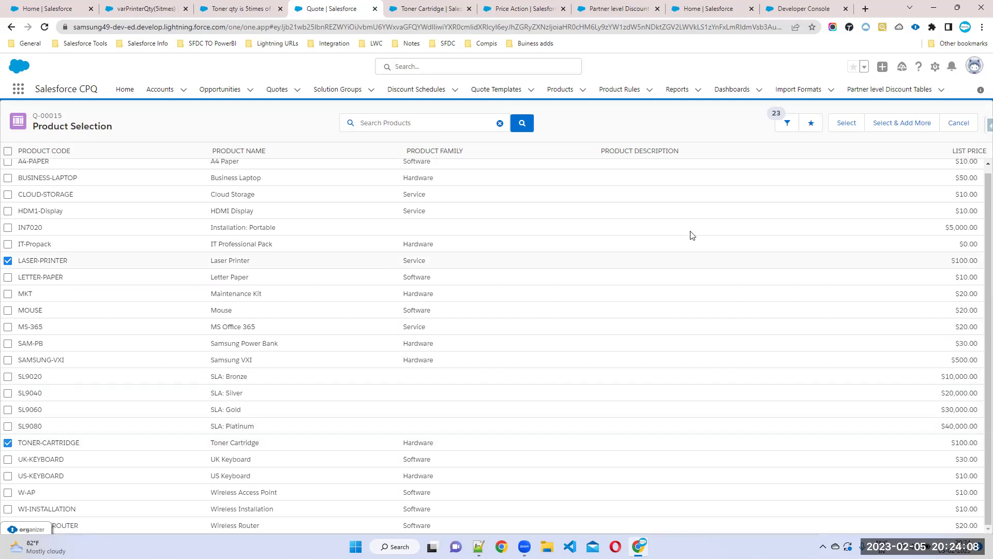
{"action": "left_click", "coordinate": [838, 127]}
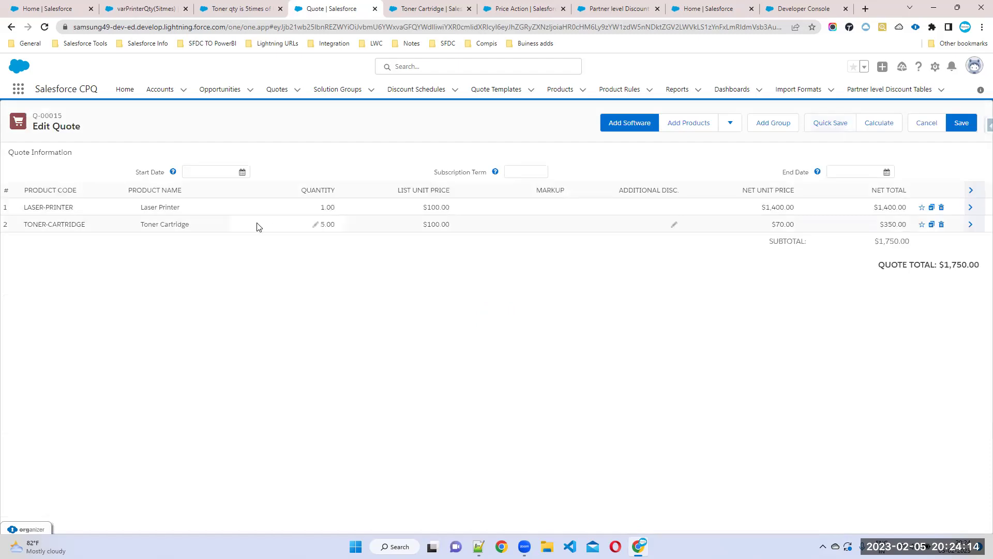
- Set the Laser Printer quantity to 5 and recalculate the quote
{"action": "left_click", "coordinate": [318, 208]}
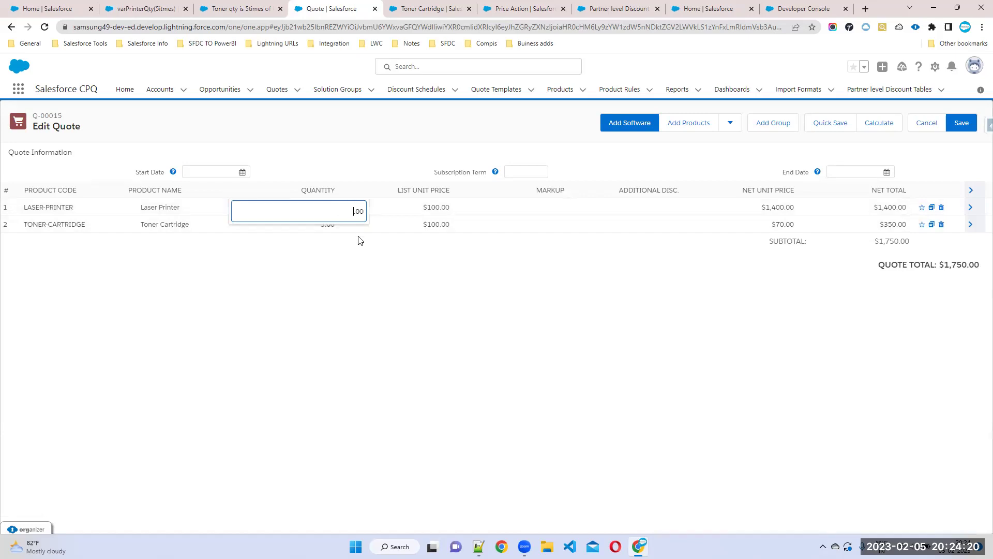
{"action": "type", "text": "5"}
{"action": "left_click", "coordinate": [429, 274]}
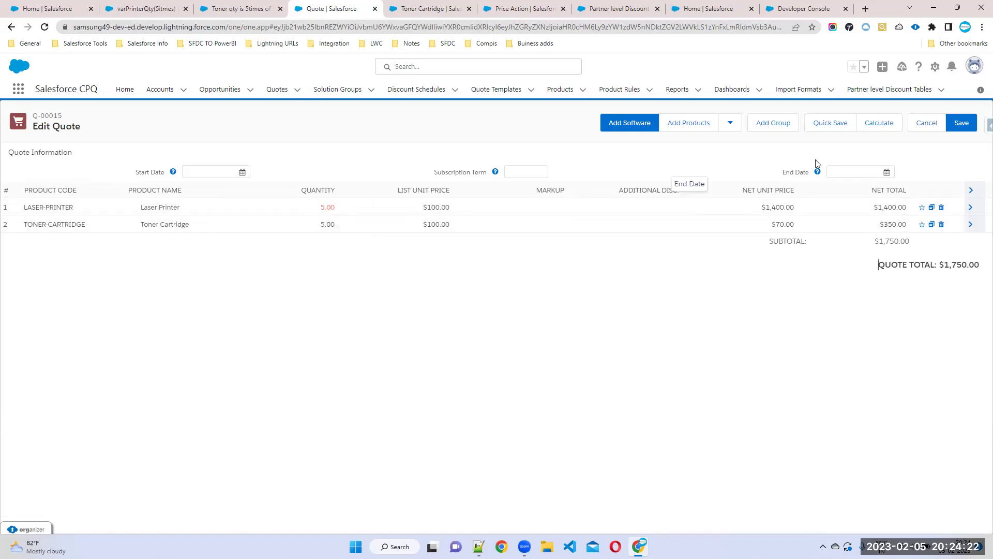
{"action": "left_click", "coordinate": [880, 126]}
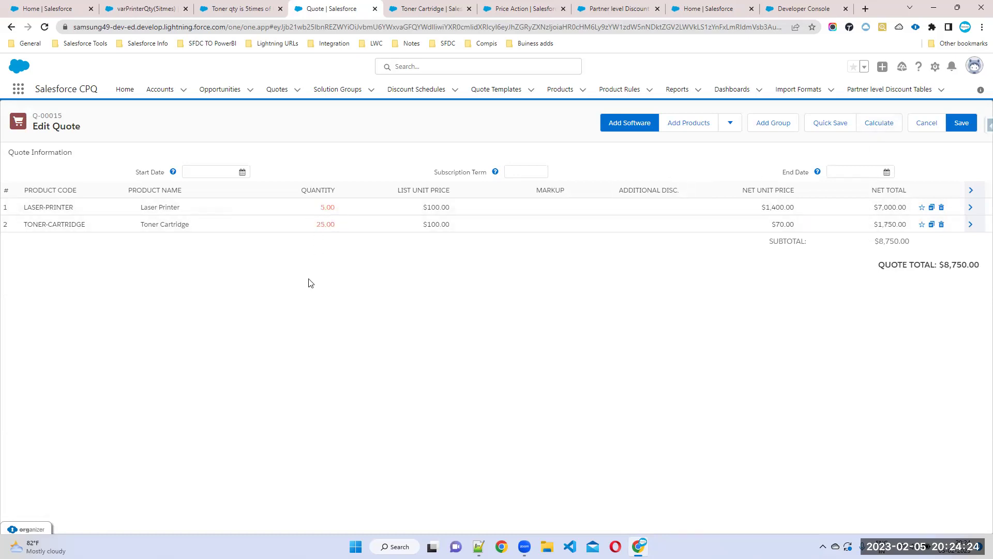
- Set the Laser Printer line quantity to 10 and save the quote
{"action": "left_click", "coordinate": [318, 208]}
{"action": "left_click", "coordinate": [353, 212]}
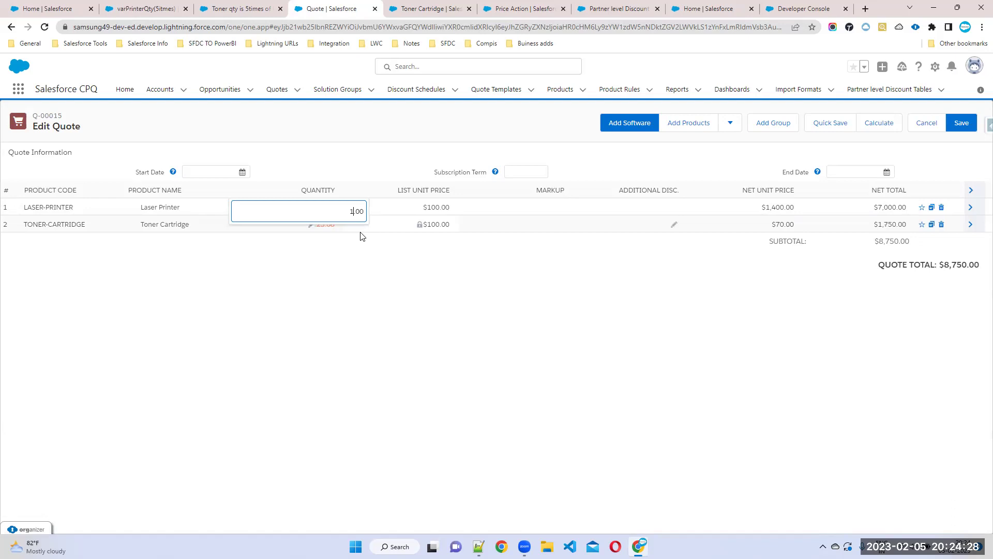
{"action": "left_click", "coordinate": [505, 324]}
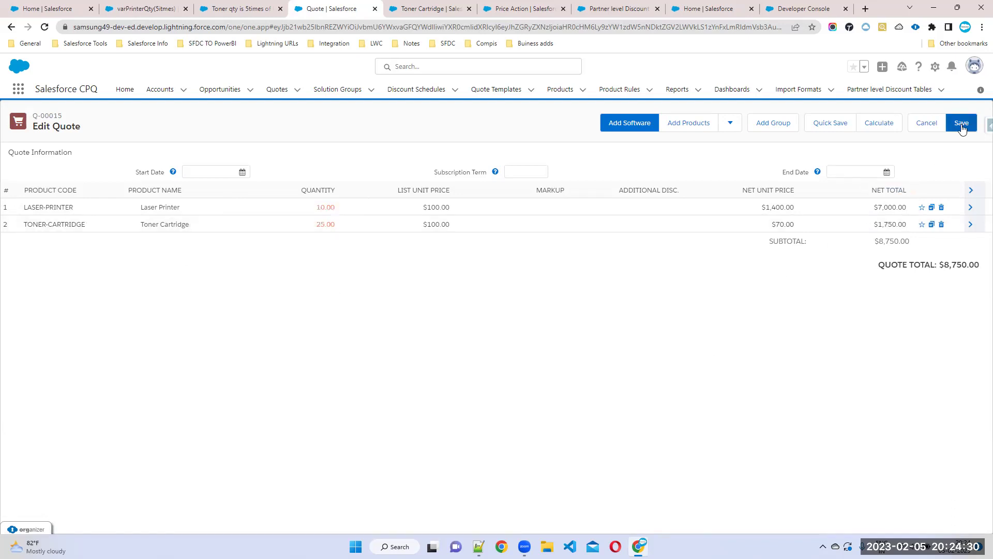
{"action": "left_click", "coordinate": [961, 125]}
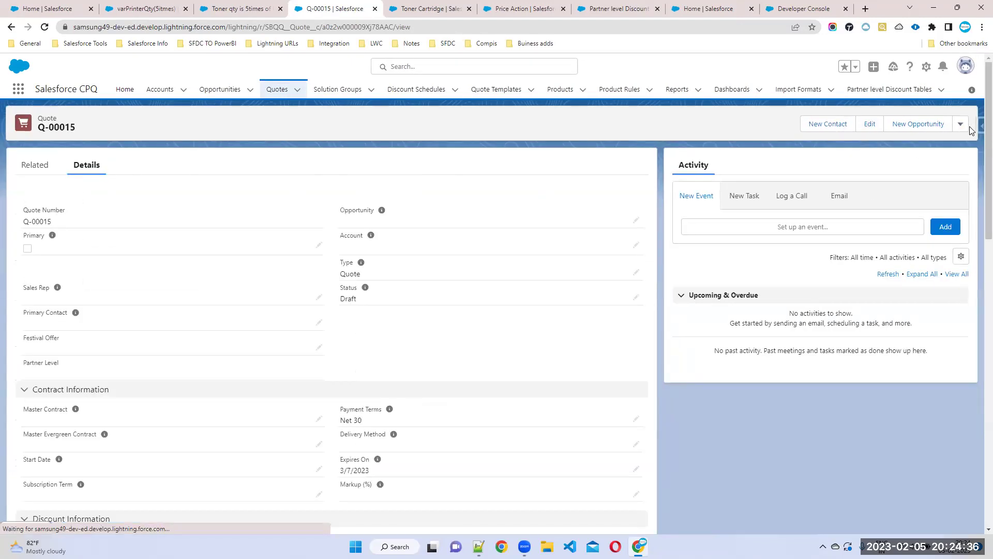
- Reopen the quote's line editor and expand the Laser Printer and Toner Cartridge lines to examine their quantities and pricing details
{"action": "left_click", "coordinate": [960, 125]}
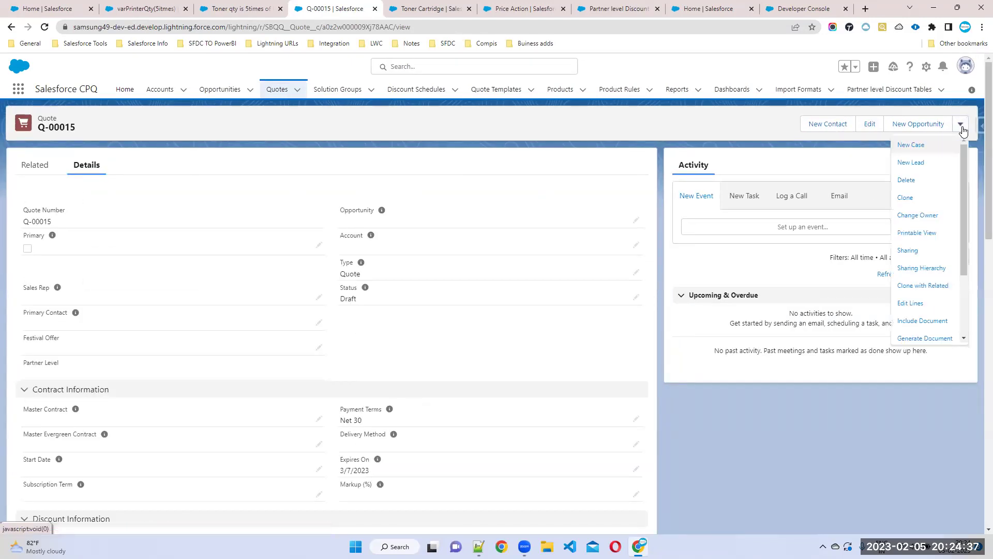
{"action": "left_click", "coordinate": [917, 303]}
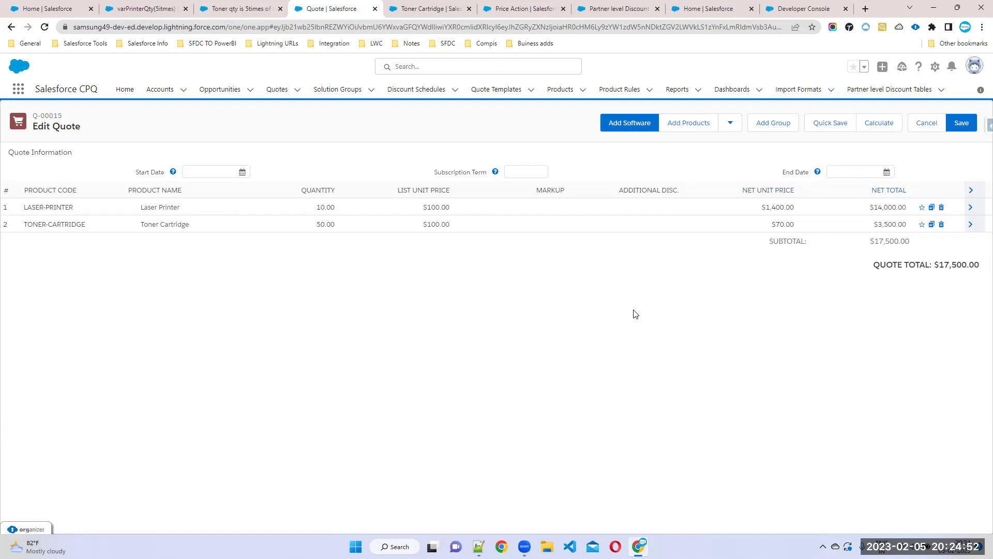
{"action": "left_click", "coordinate": [971, 207]}
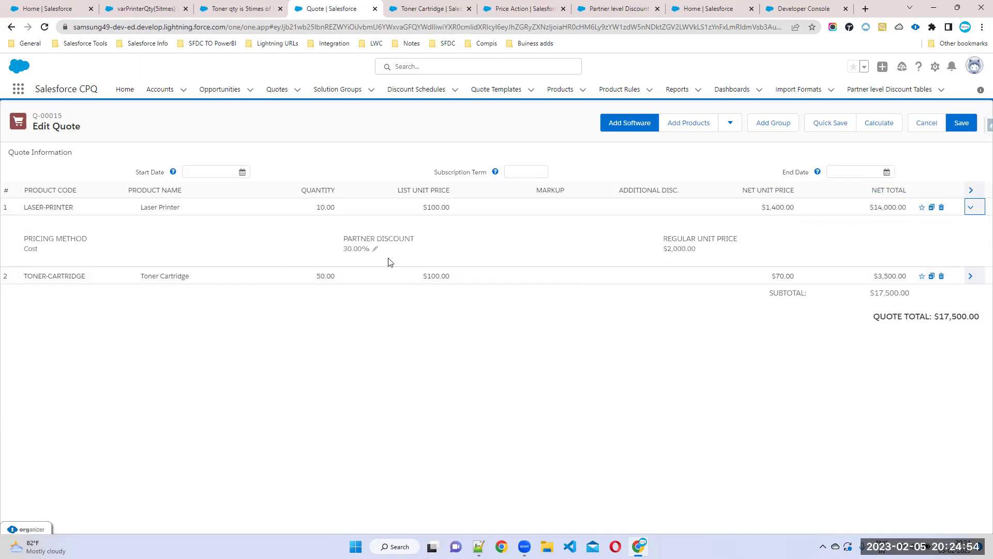
{"action": "left_click_drag", "start_coordinate": [340, 250], "coordinate": [806, 293]}
{"action": "left_click", "coordinate": [967, 277]}
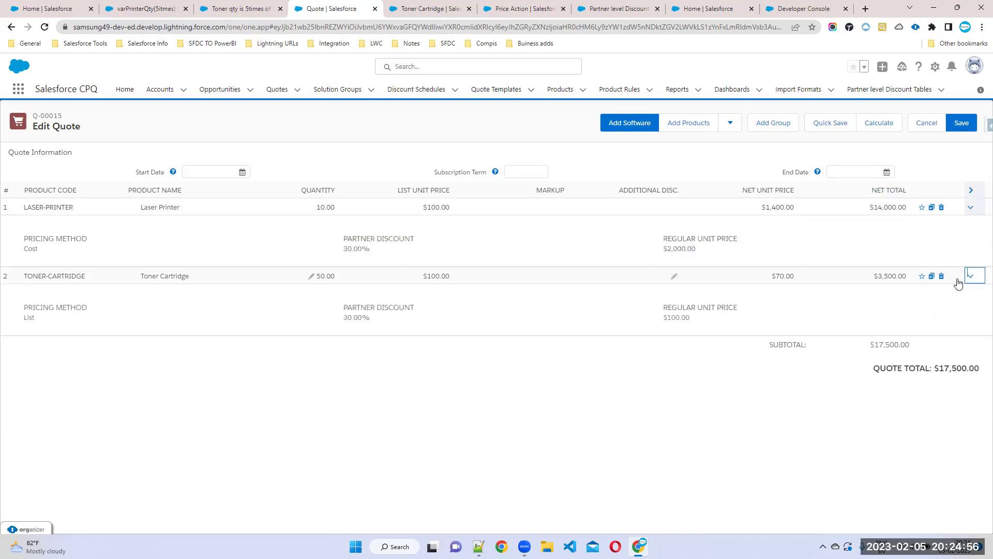
- Switch to the Developer Console and save the CPQNotes.vfp notes page
{"action": "left_click", "coordinate": [808, 10]}
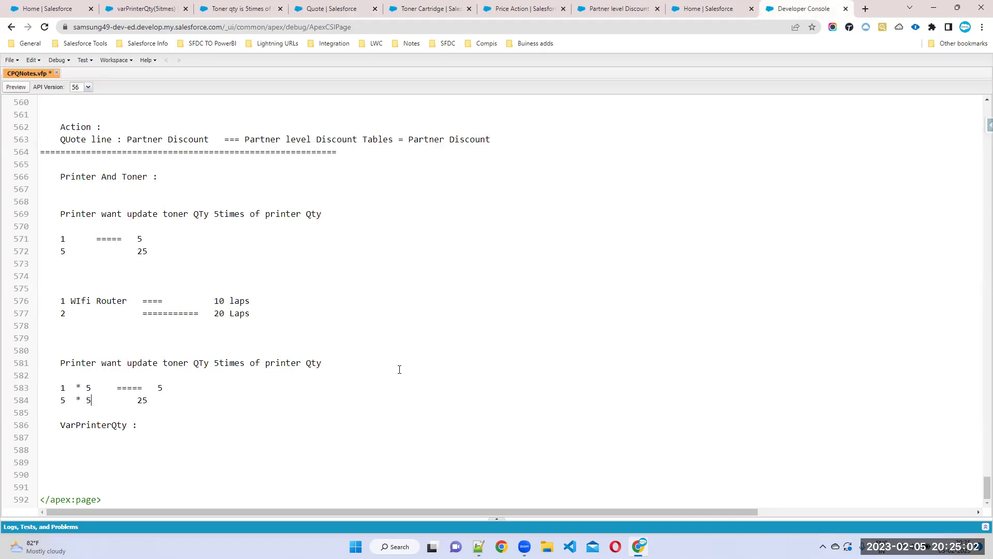
{"action": "key", "text": "ctrl+s"}
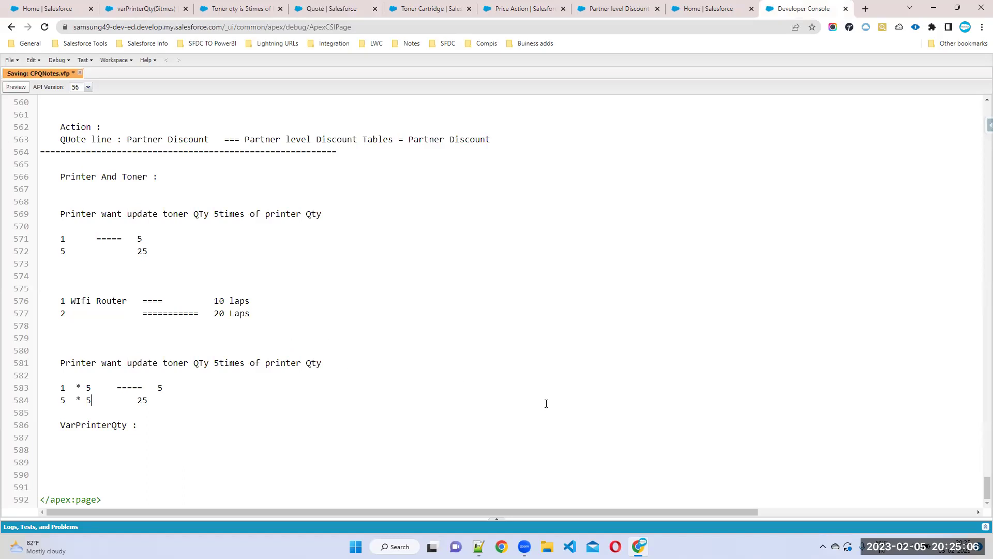